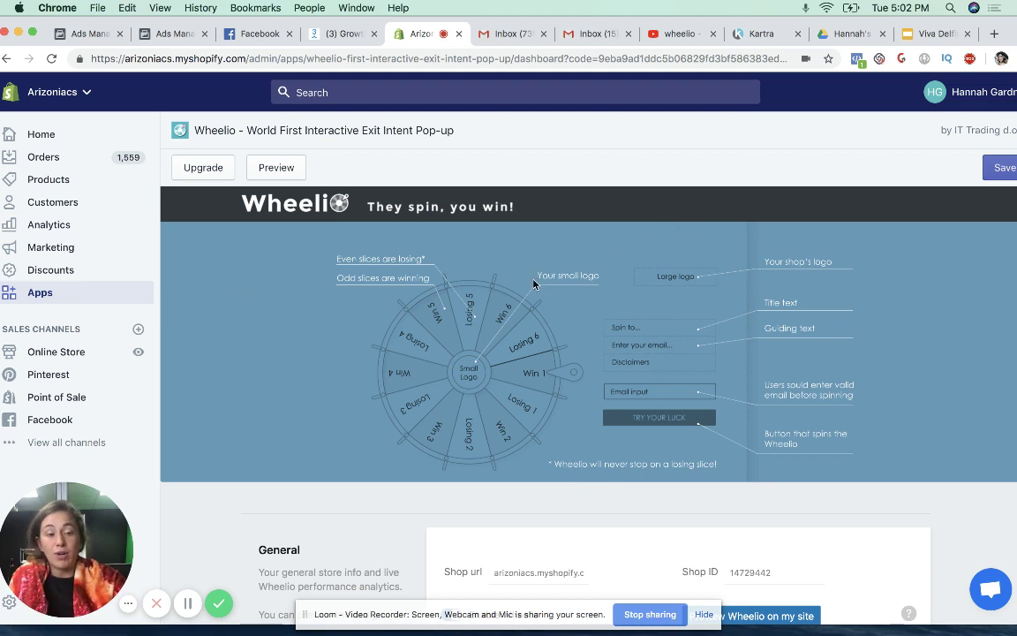
{"action": "scroll", "coordinate": [604, 410], "scroll_direction": "down", "scroll_amount": 2}
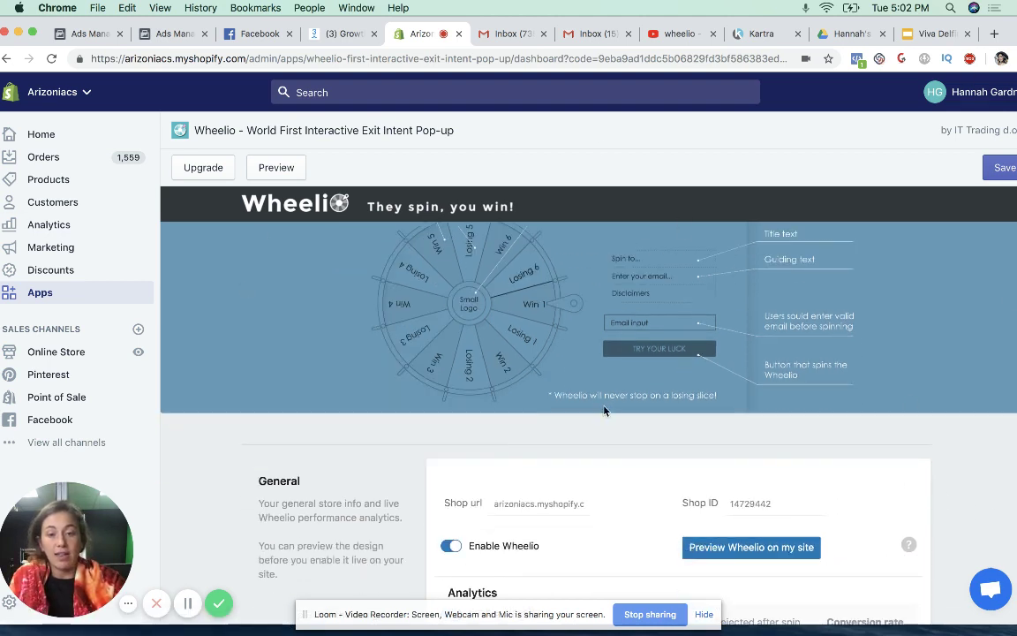
{"action": "scroll", "coordinate": [591, 397], "scroll_direction": "down", "scroll_amount": 5}
{"action": "scroll", "coordinate": [584, 380], "scroll_direction": "up", "scroll_amount": 4}
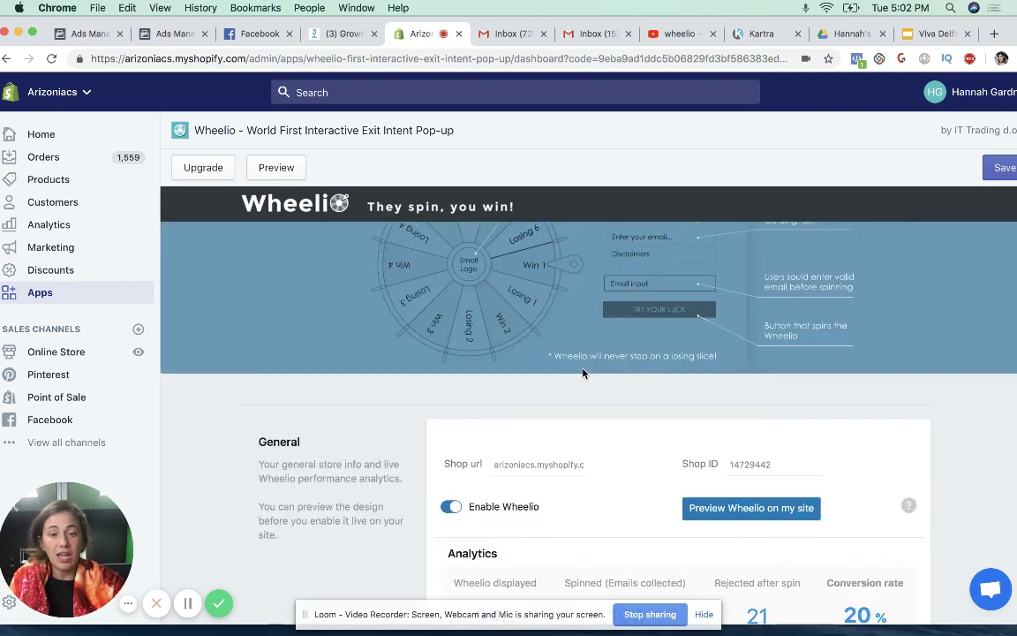
{"action": "scroll", "coordinate": [582, 374], "scroll_direction": "down", "scroll_amount": 4}
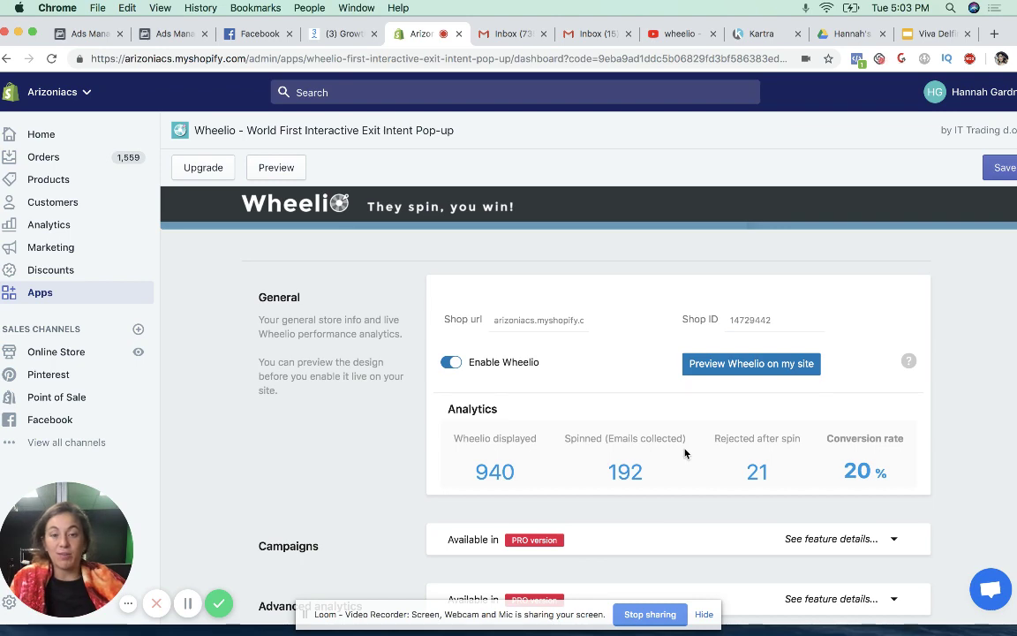
{"action": "scroll", "coordinate": [707, 456], "scroll_direction": "up", "scroll_amount": 3}
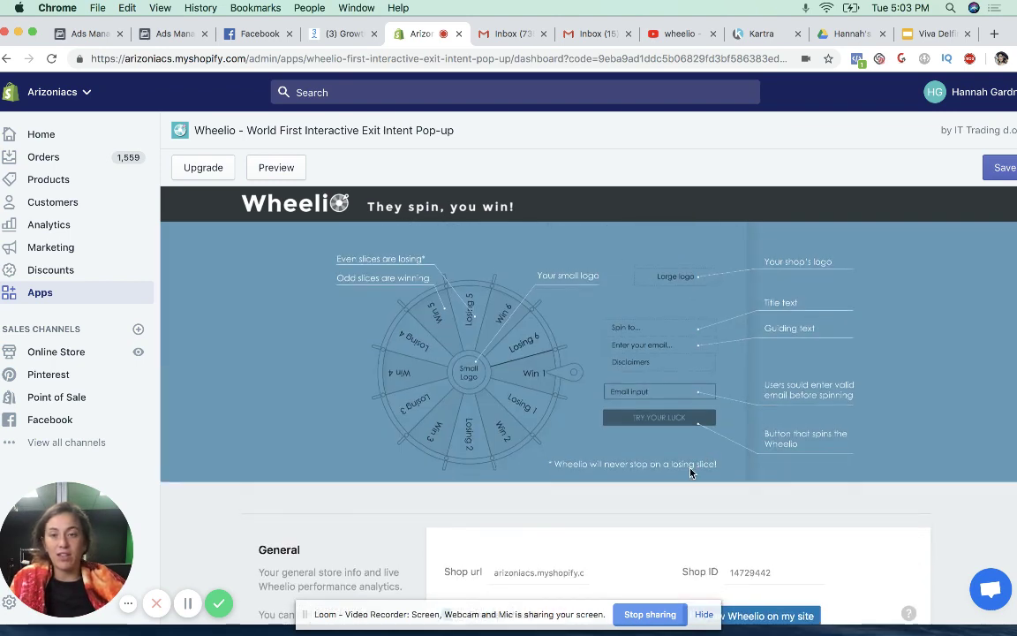
{"action": "scroll", "coordinate": [692, 472], "scroll_direction": "down", "scroll_amount": 10}
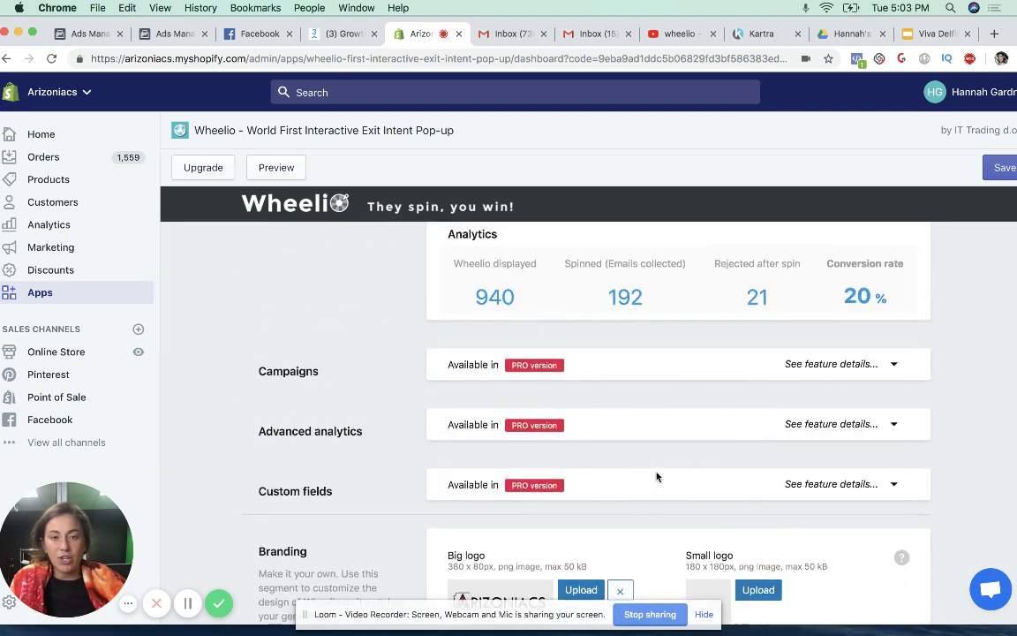
{"action": "scroll", "coordinate": [656, 477], "scroll_direction": "up", "scroll_amount": 2}
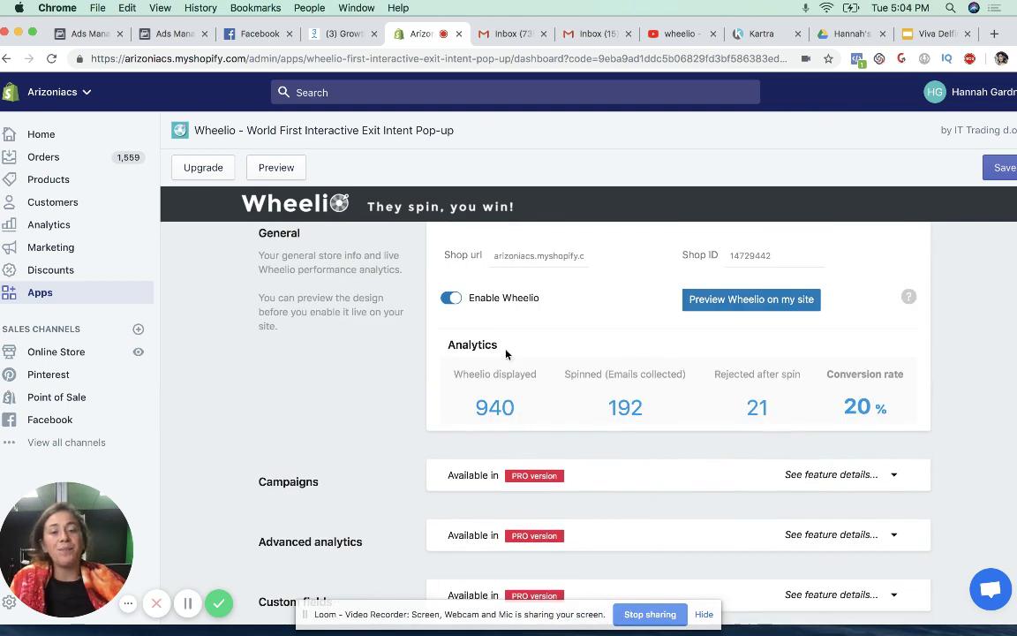
{"action": "scroll", "coordinate": [635, 406], "scroll_direction": "up", "scroll_amount": 1}
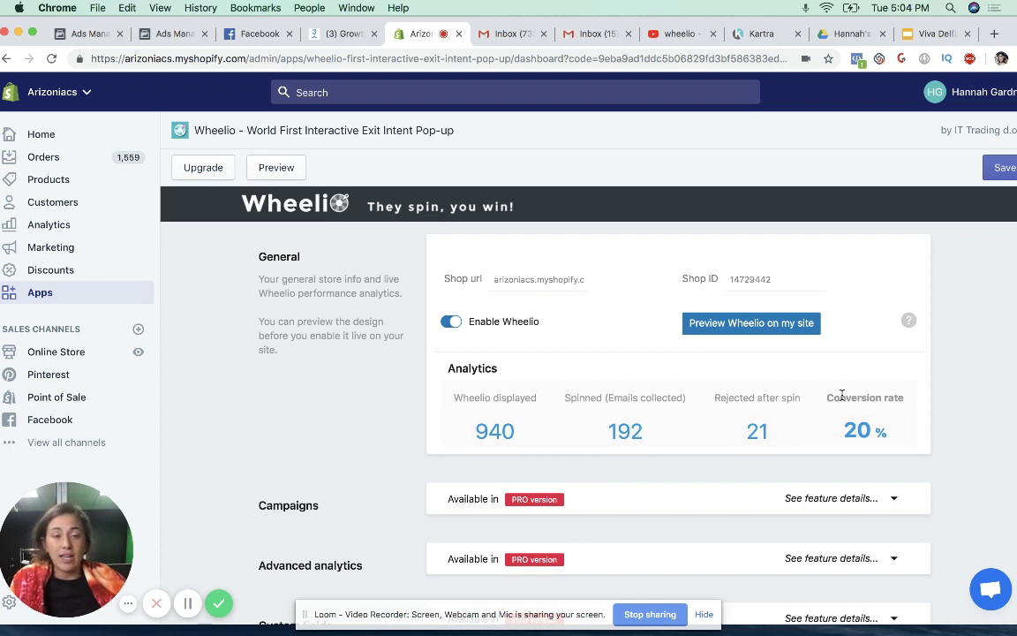
{"action": "scroll", "coordinate": [805, 407], "scroll_direction": "down", "scroll_amount": 1}
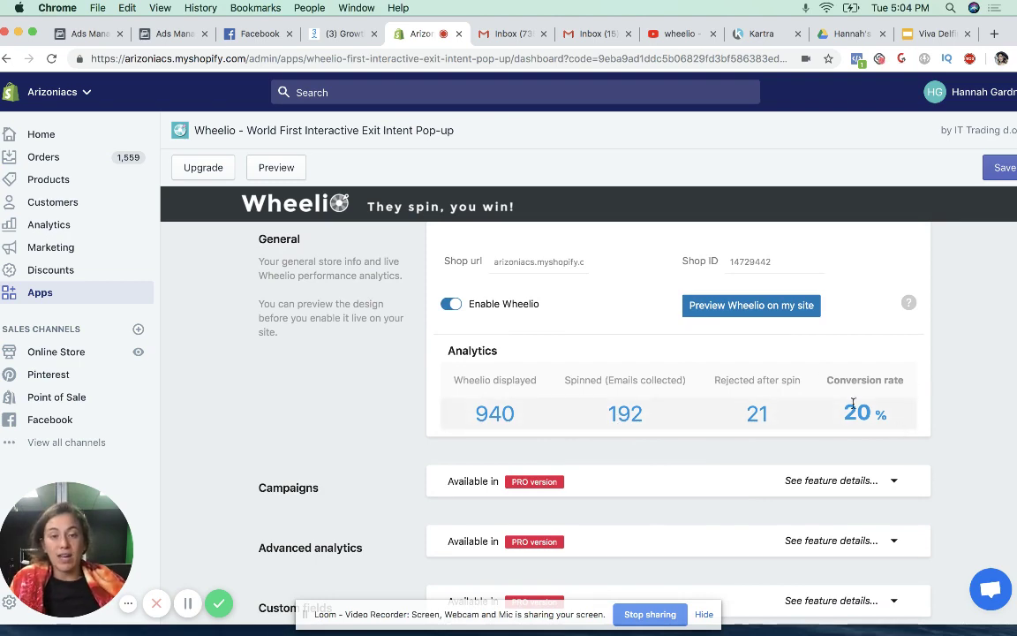
{"action": "scroll", "coordinate": [520, 405], "scroll_direction": "up", "scroll_amount": 5}
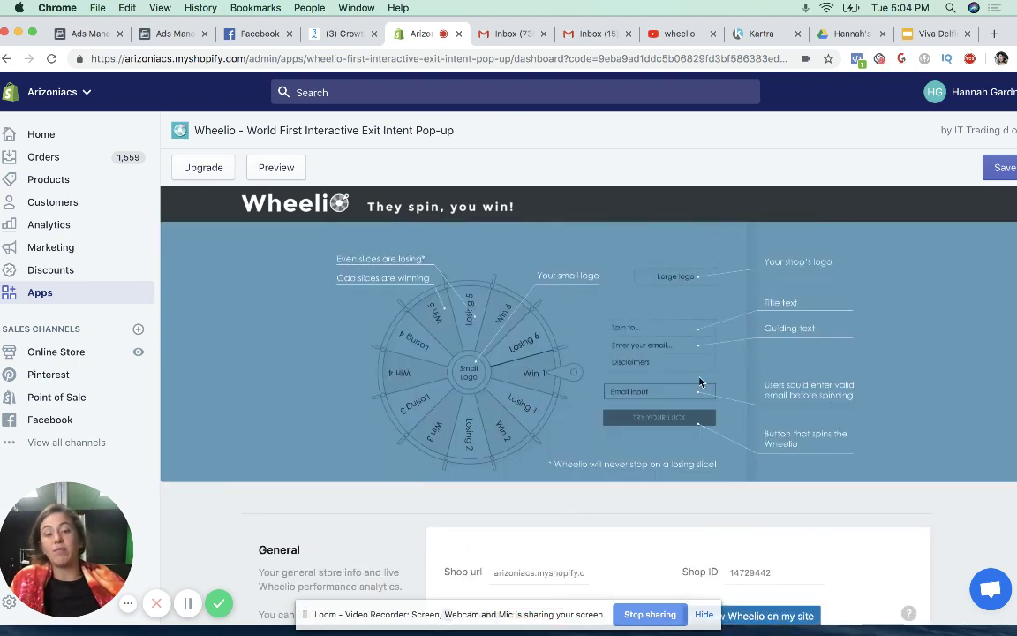
{"action": "scroll", "coordinate": [699, 381], "scroll_direction": "down", "scroll_amount": 3}
{"action": "scroll", "coordinate": [910, 465], "scroll_direction": "down", "scroll_amount": 2}
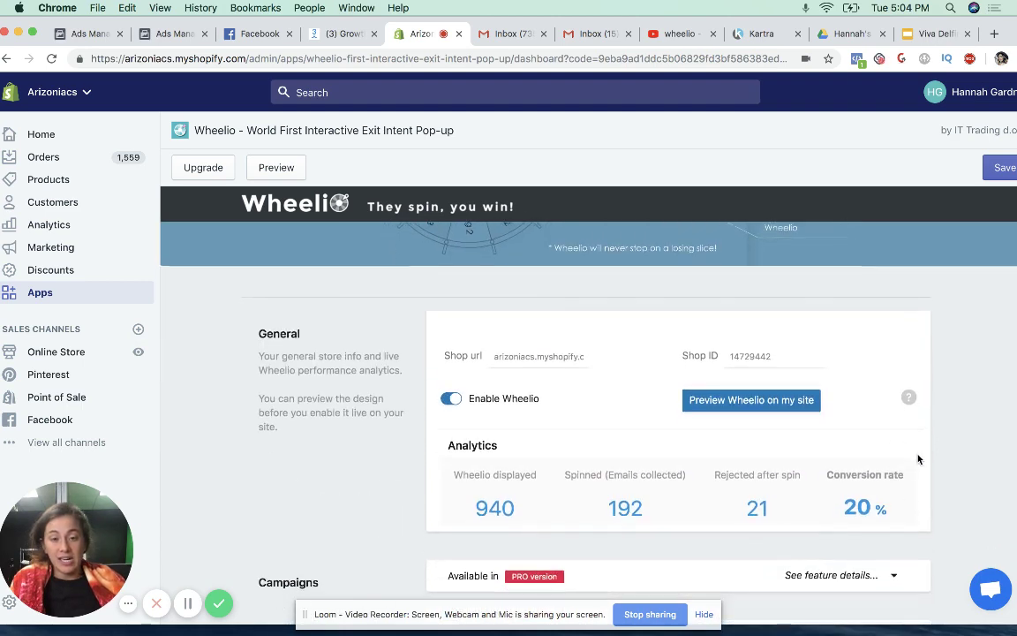
{"action": "scroll", "coordinate": [897, 469], "scroll_direction": "down", "scroll_amount": 3}
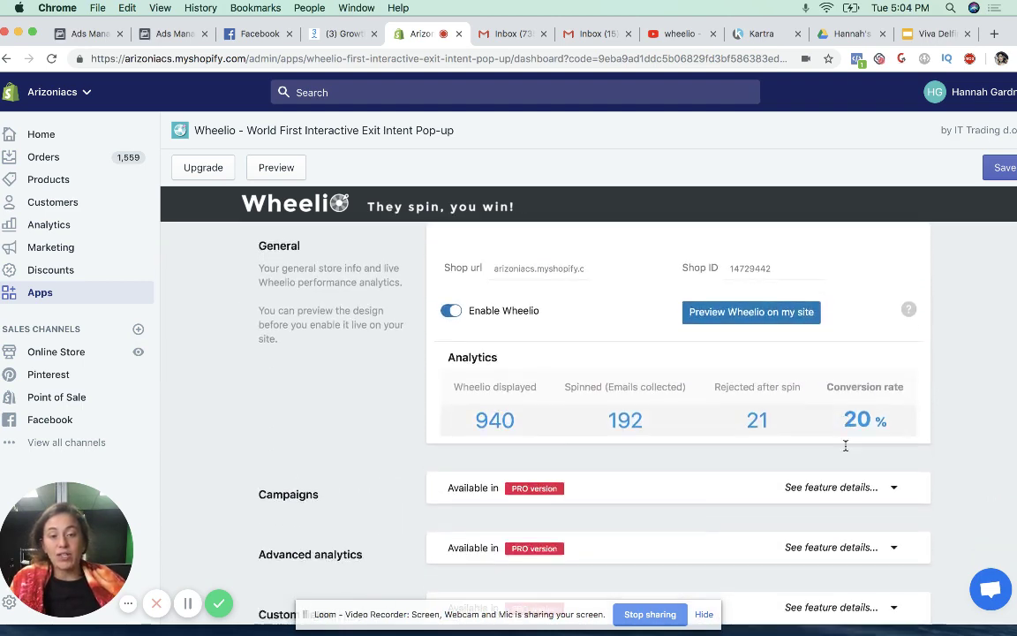
{"action": "scroll", "coordinate": [851, 465], "scroll_direction": "up", "scroll_amount": 4}
{"action": "scroll", "coordinate": [711, 453], "scroll_direction": "down", "scroll_amount": 1}
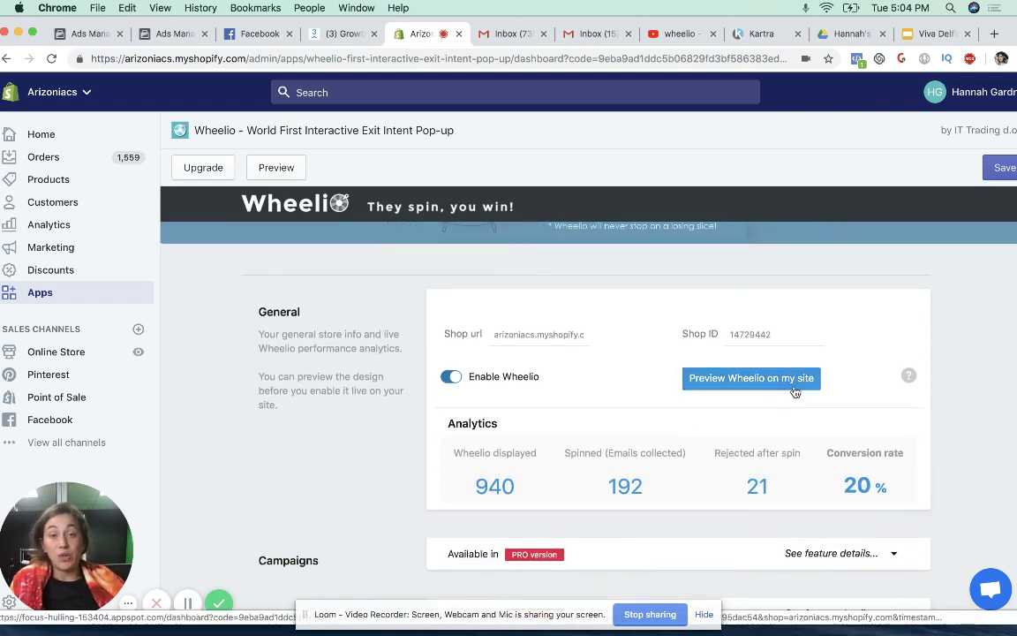
{"action": "scroll", "coordinate": [756, 426], "scroll_direction": "down", "scroll_amount": 7}
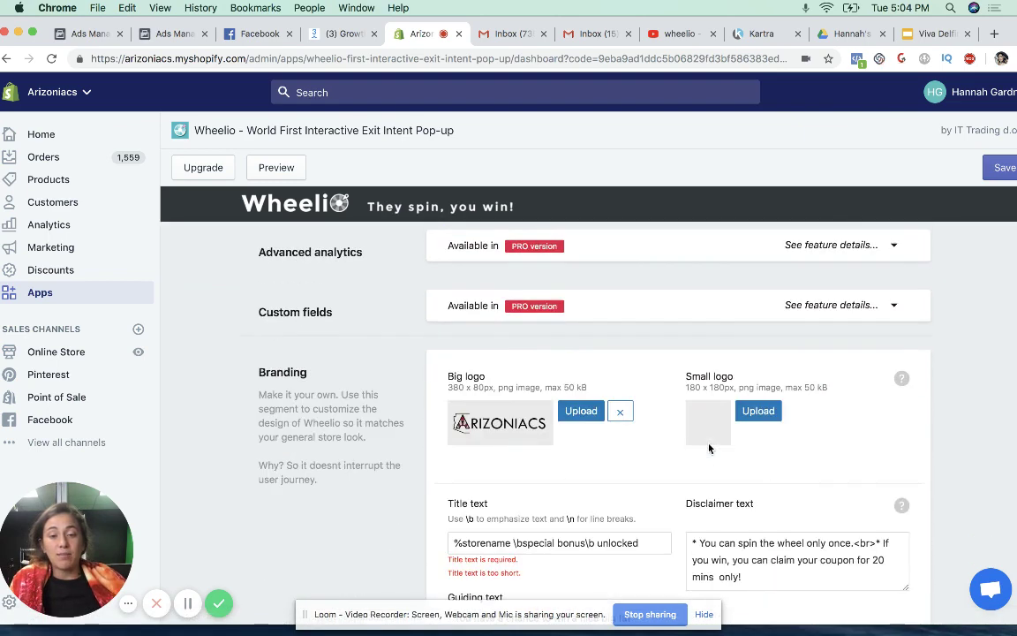
{"action": "scroll", "coordinate": [475, 348], "scroll_direction": "up", "scroll_amount": 5}
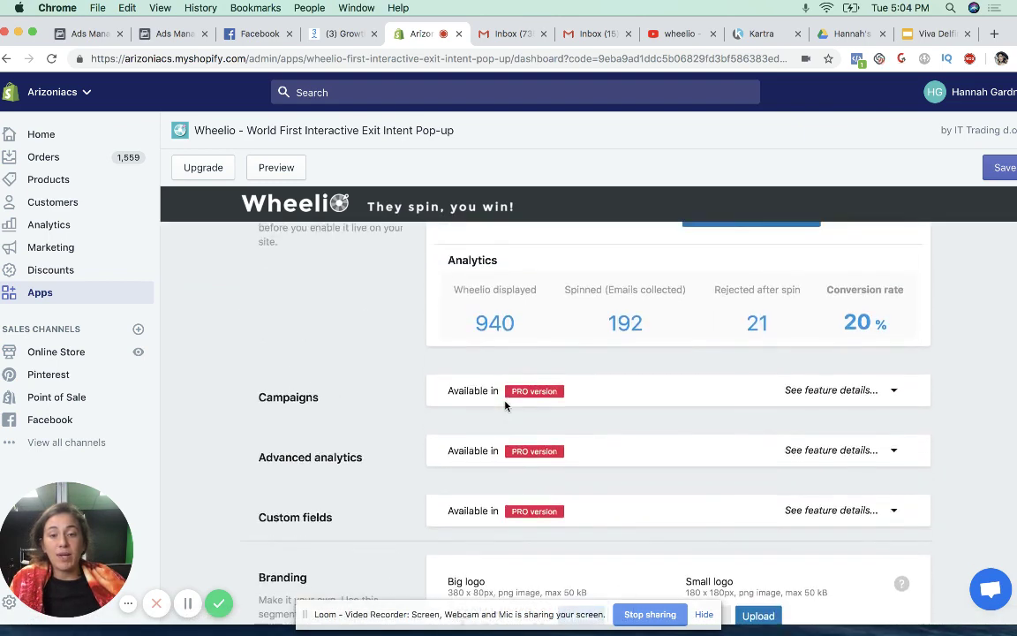
{"action": "scroll", "coordinate": [477, 379], "scroll_direction": "down", "scroll_amount": 6}
{"action": "scroll", "coordinate": [482, 354], "scroll_direction": "up", "scroll_amount": 3}
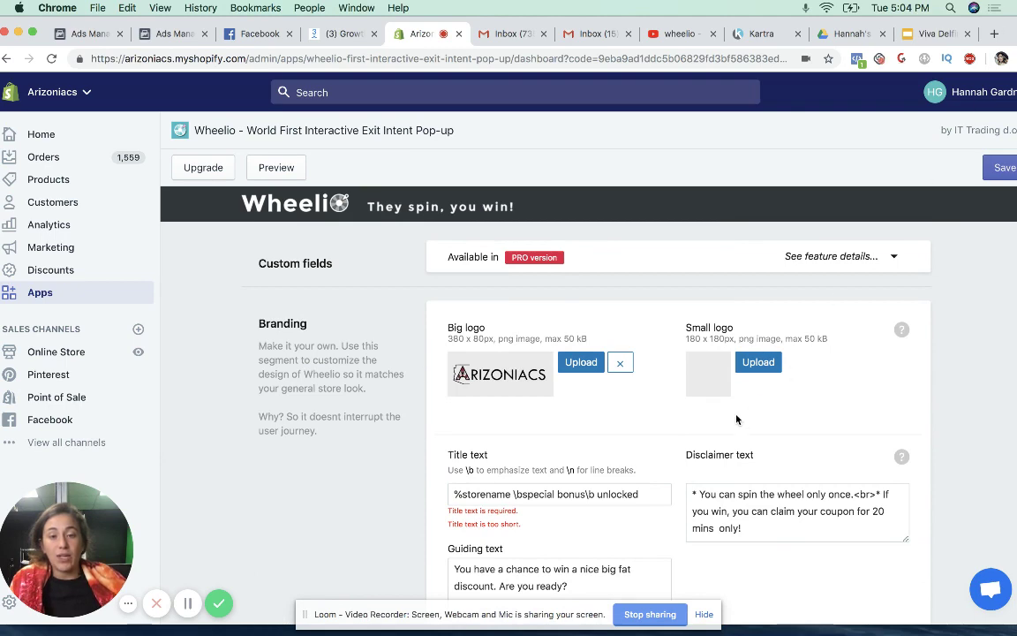
{"action": "scroll", "coordinate": [692, 391], "scroll_direction": "down", "scroll_amount": 1}
{"action": "scroll", "coordinate": [692, 457], "scroll_direction": "down", "scroll_amount": 4}
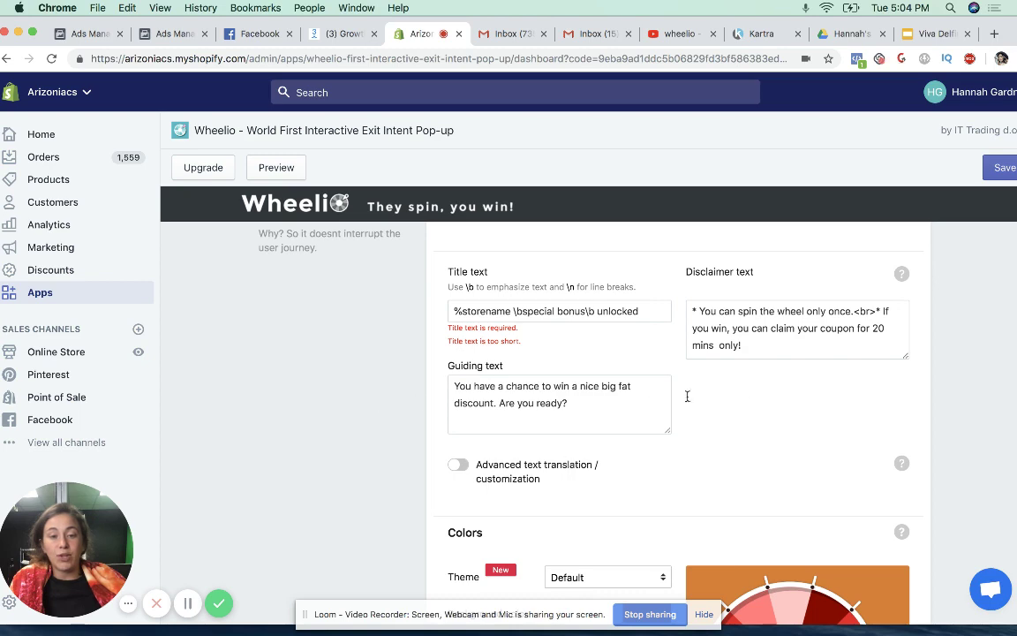
{"action": "scroll", "coordinate": [777, 395], "scroll_direction": "down", "scroll_amount": 3}
{"action": "scroll", "coordinate": [860, 402], "scroll_direction": "down", "scroll_amount": 4}
{"action": "scroll", "coordinate": [841, 428], "scroll_direction": "up", "scroll_amount": 2}
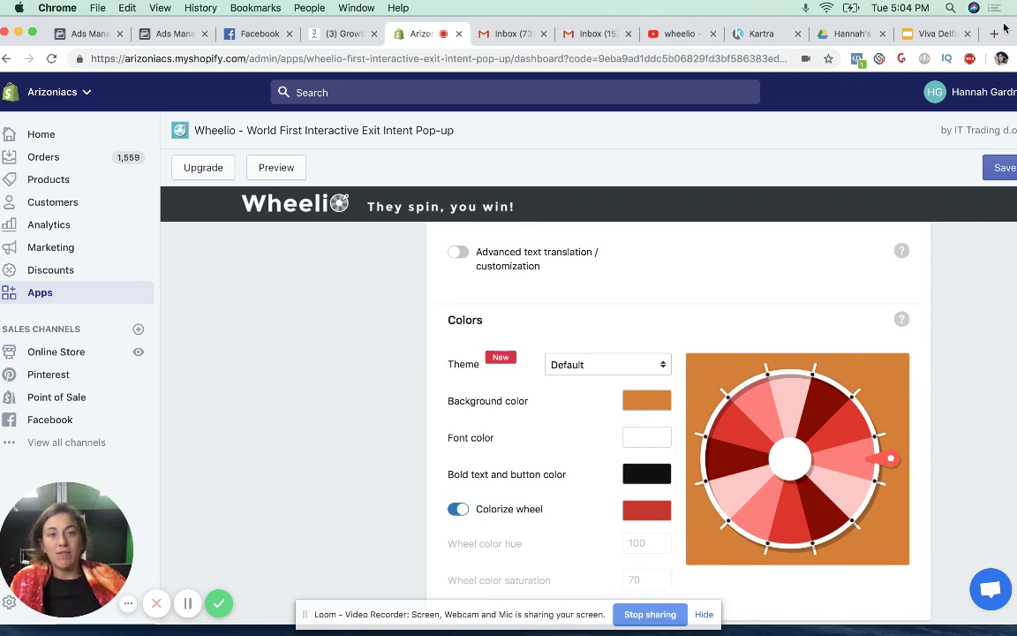
- Reveal the Arizoniacs storefront's spin-to-win pop-up in Safari, then return to the Wheelio admin
{"action": "left_click_drag", "start_coordinate": [1004, 28], "coordinate": [1015, 242]}
{"action": "left_click_drag", "start_coordinate": [681, 30], "coordinate": [850, 30]}
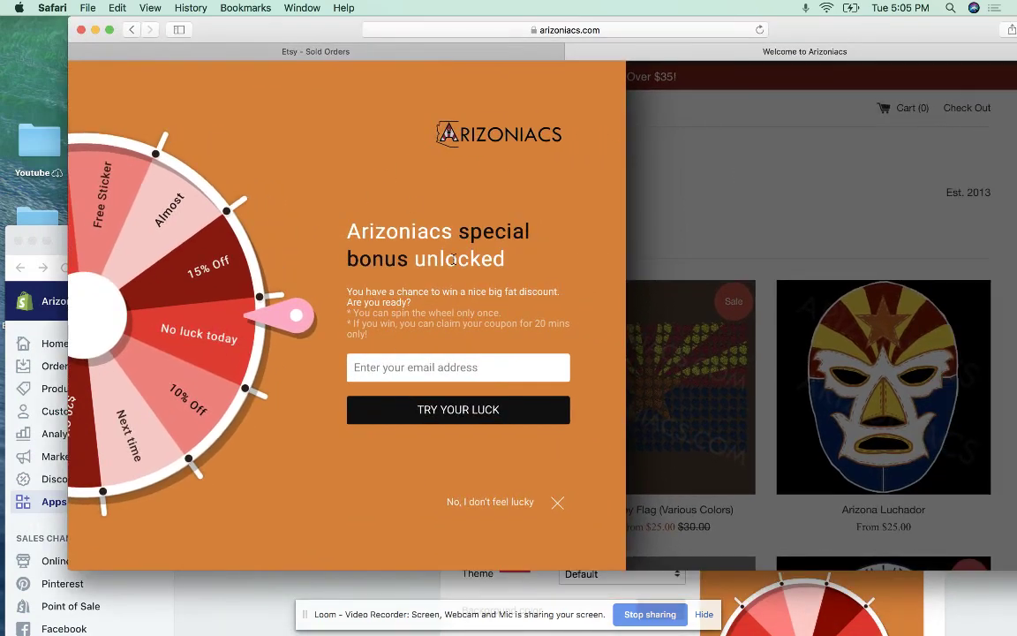
{"action": "scroll", "coordinate": [874, 209], "scroll_direction": "down", "scroll_amount": 1}
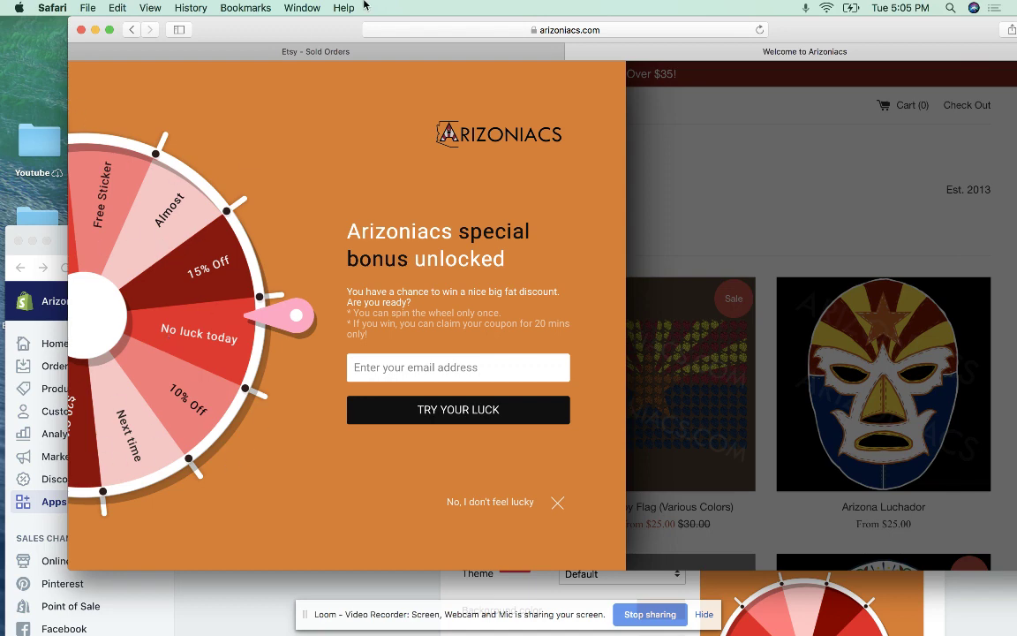
{"action": "key", "text": "super+Tab"}
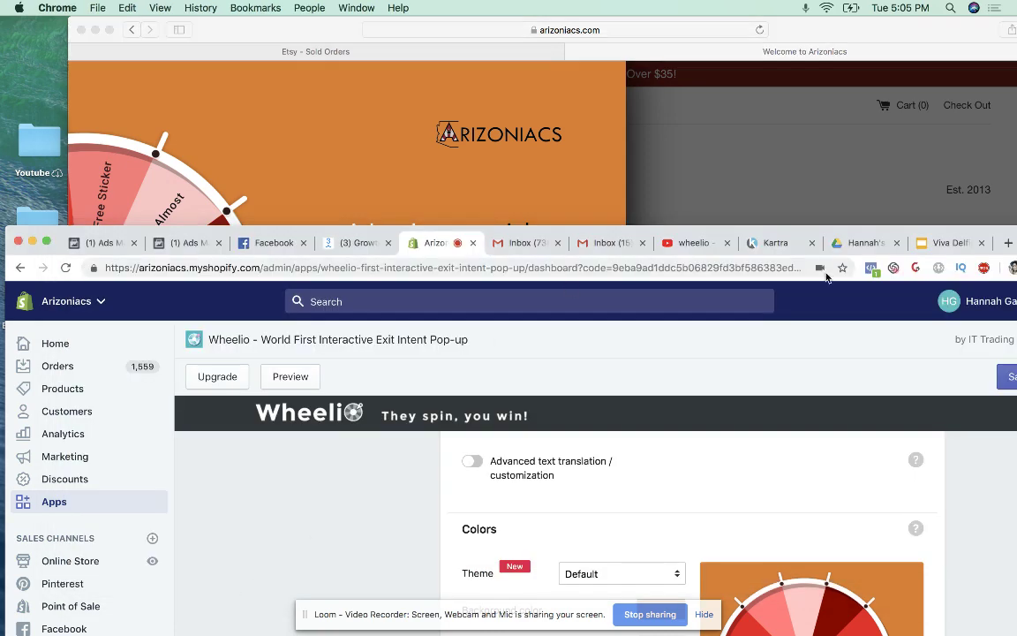
- Maximise the Wheelio admin window and scroll down through the Colors settings
{"action": "double_click", "coordinate": [985, 229]}
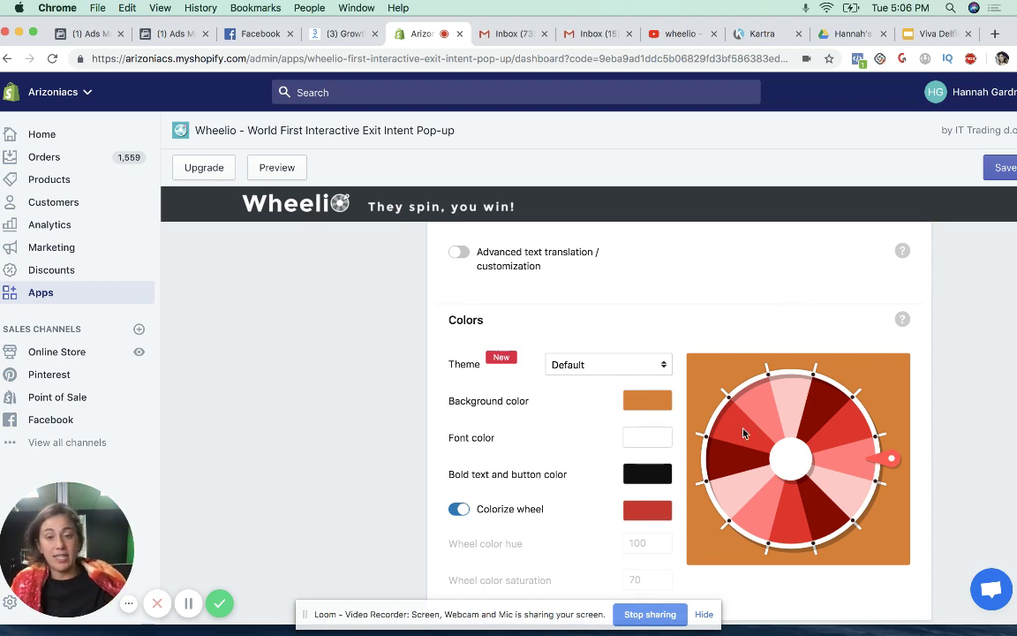
{"action": "scroll", "coordinate": [743, 432], "scroll_direction": "down", "scroll_amount": 5}
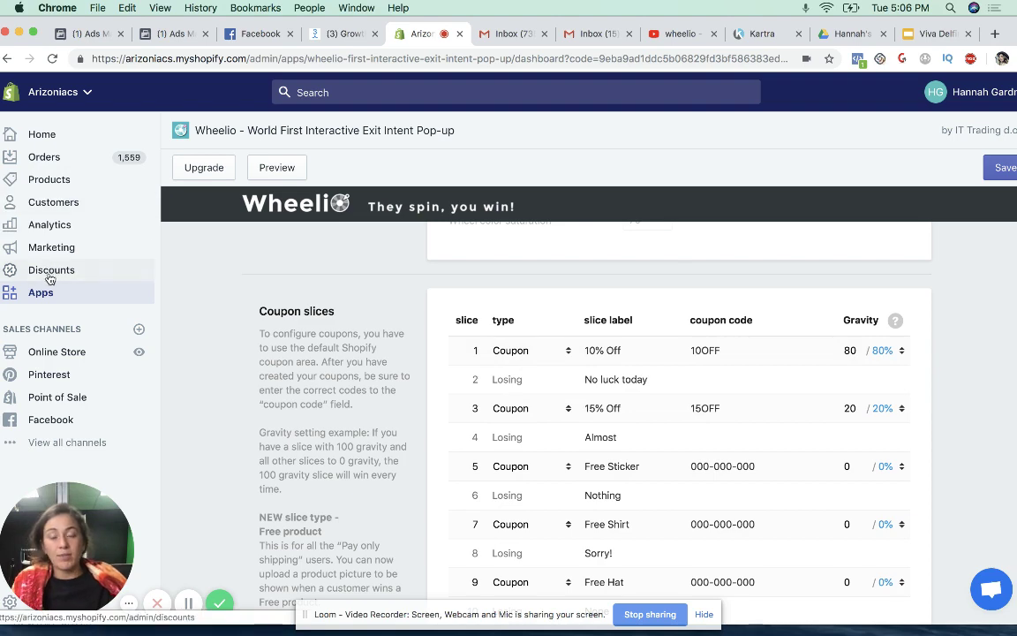
- Scroll to the 20:00 countdown and Progress Bar settings, then shift the admin window aside
{"action": "scroll", "coordinate": [877, 448], "scroll_direction": "down", "scroll_amount": 5}
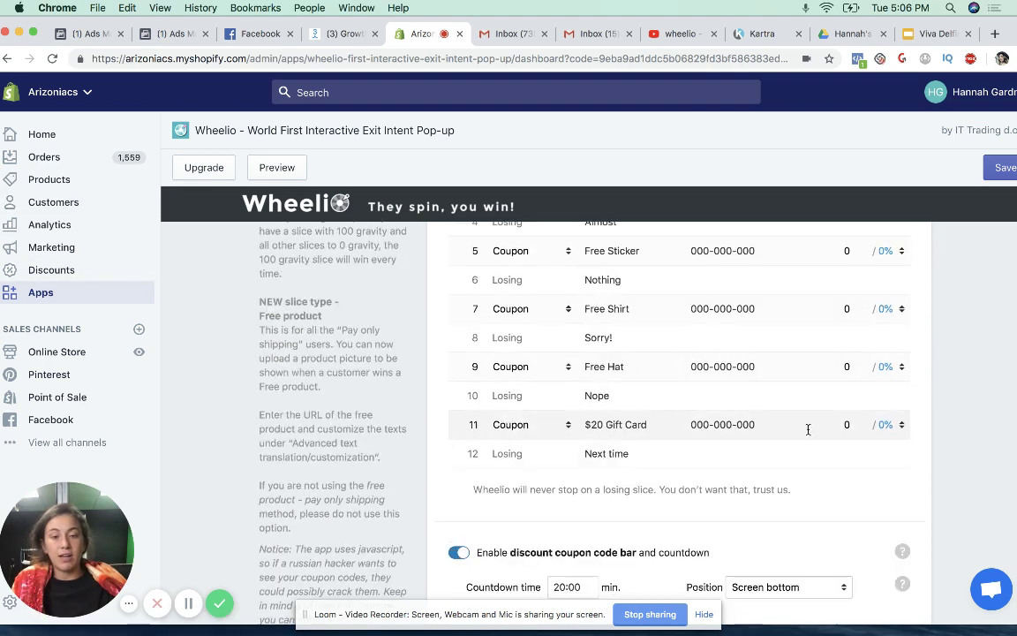
{"action": "scroll", "coordinate": [773, 417], "scroll_direction": "down", "scroll_amount": 2}
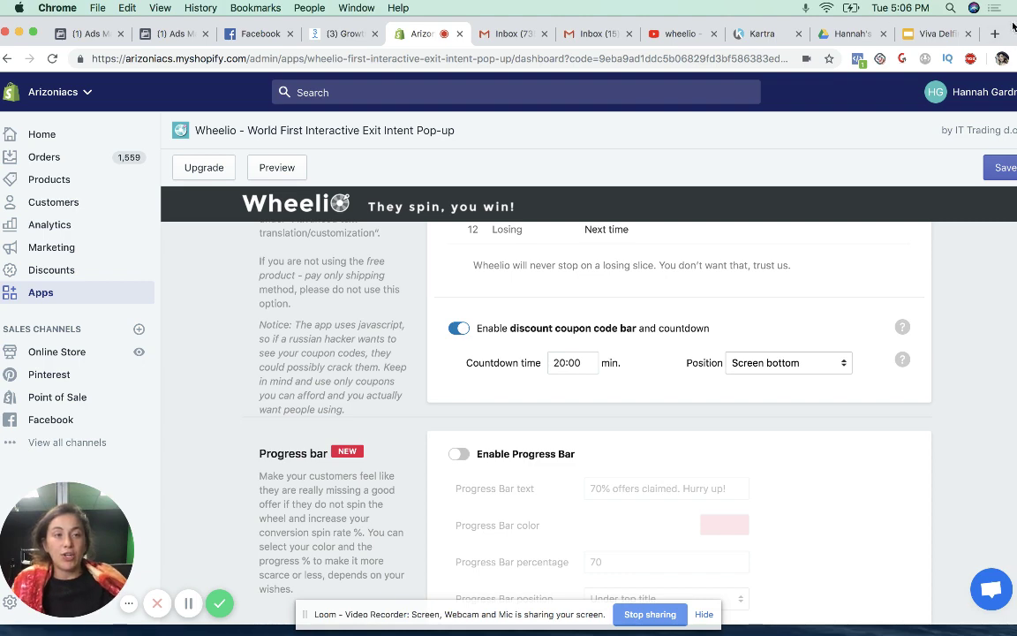
{"action": "left_click_drag", "start_coordinate": [1013, 26], "coordinate": [1015, 84]}
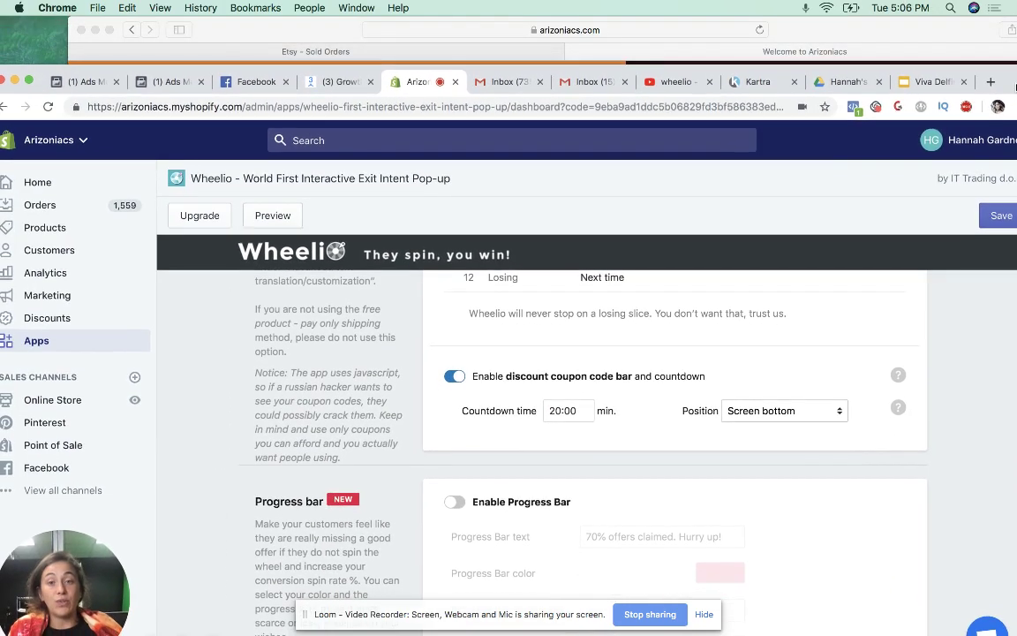
- Bring the storefront forward and type the visitor's e-mail address into the pop-up, fixing typos
{"action": "left_click", "coordinate": [829, 33]}
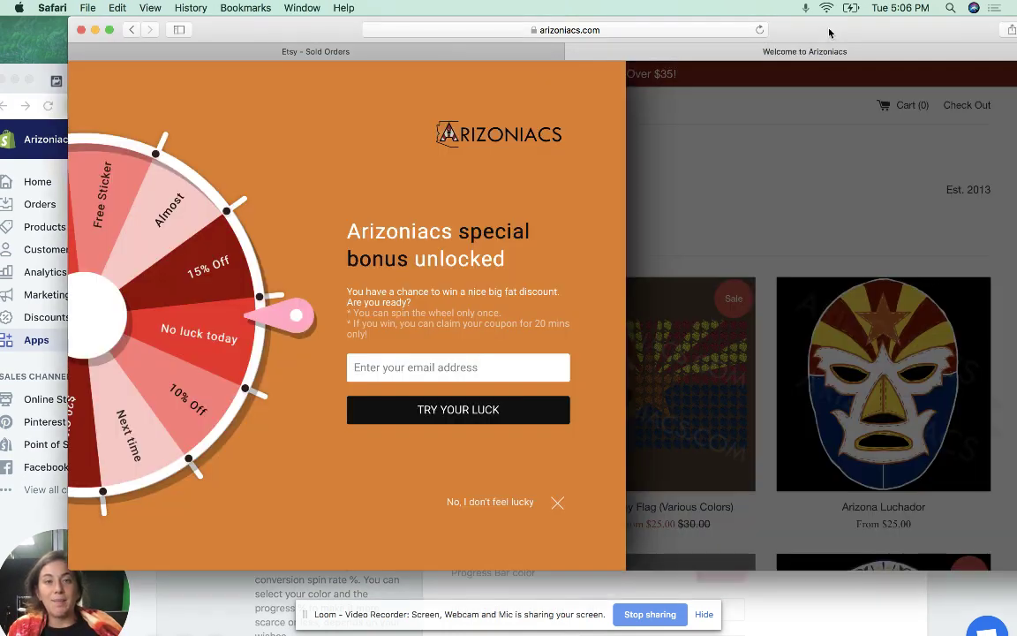
{"action": "left_click_drag", "start_coordinate": [886, 36], "coordinate": [866, 29]}
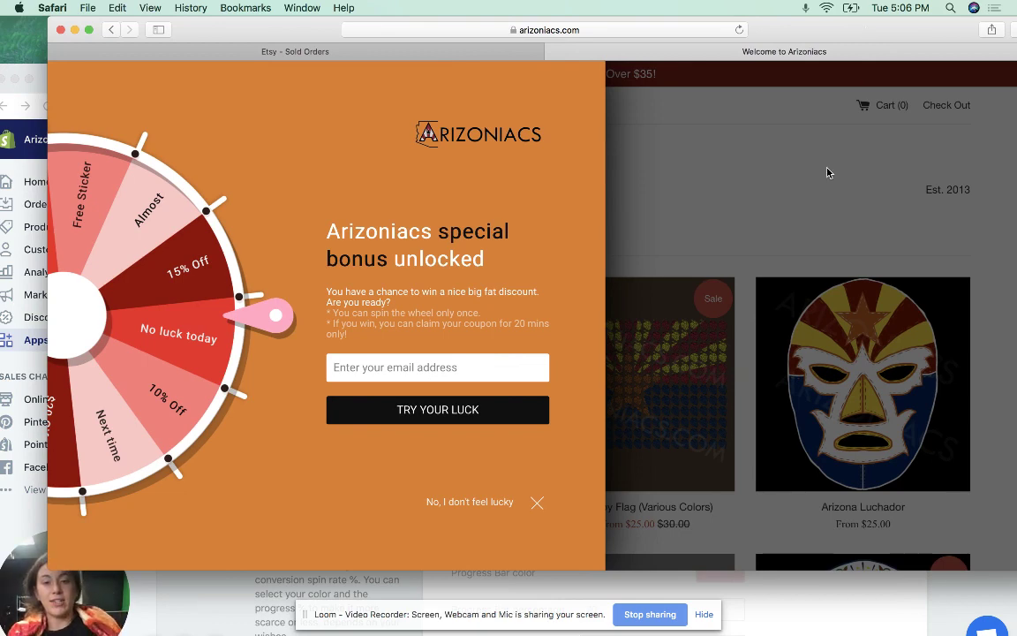
{"action": "left_click", "coordinate": [436, 366]}
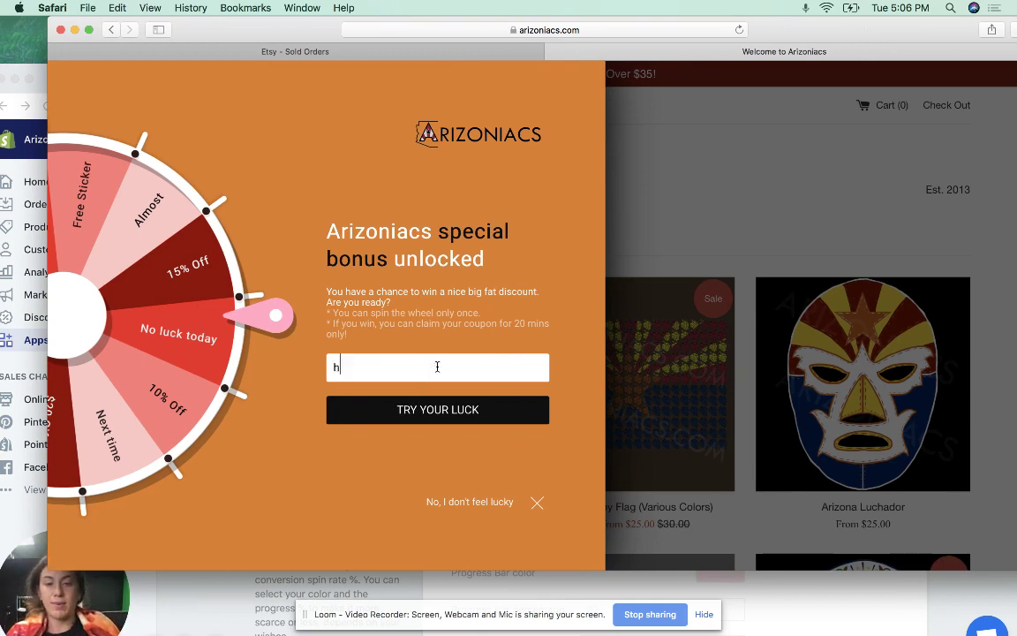
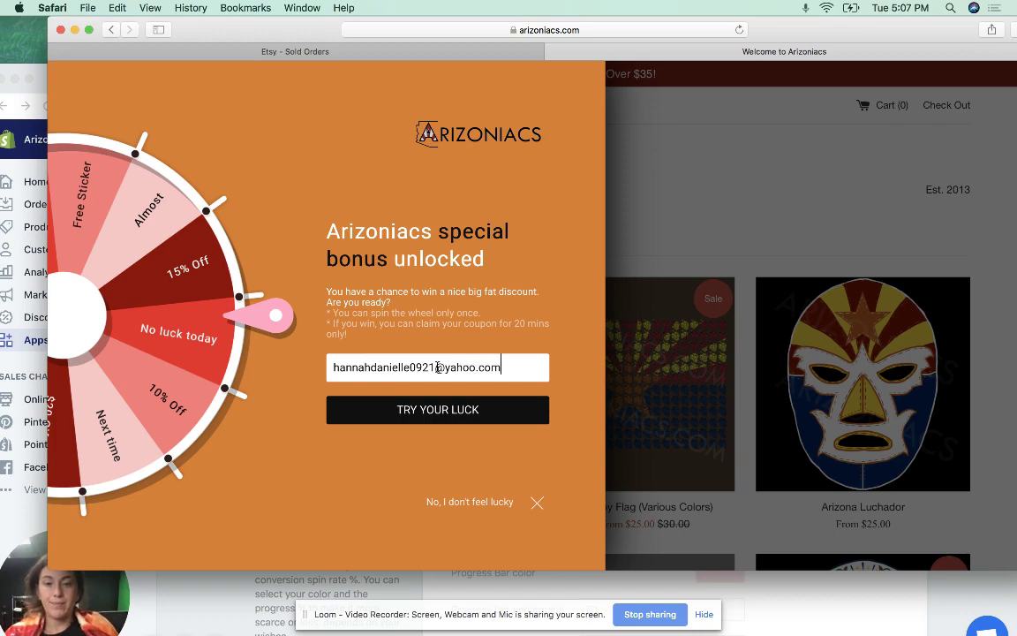
- Spin the wheel, land on 10% Off, and accept discount code 10OFF
{"action": "left_click", "coordinate": [465, 415]}
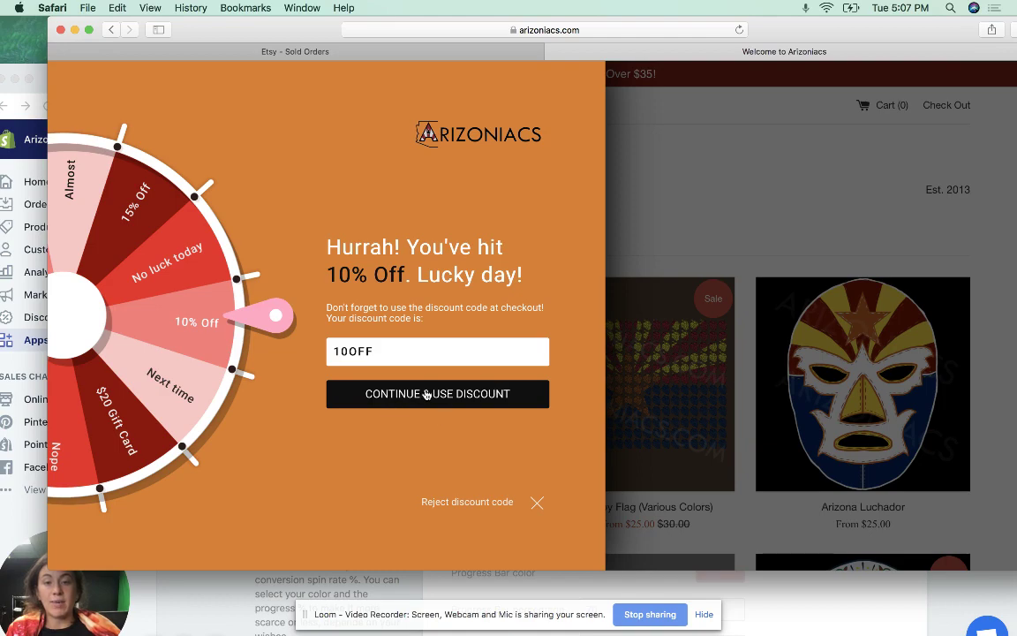
{"action": "left_click", "coordinate": [521, 398]}
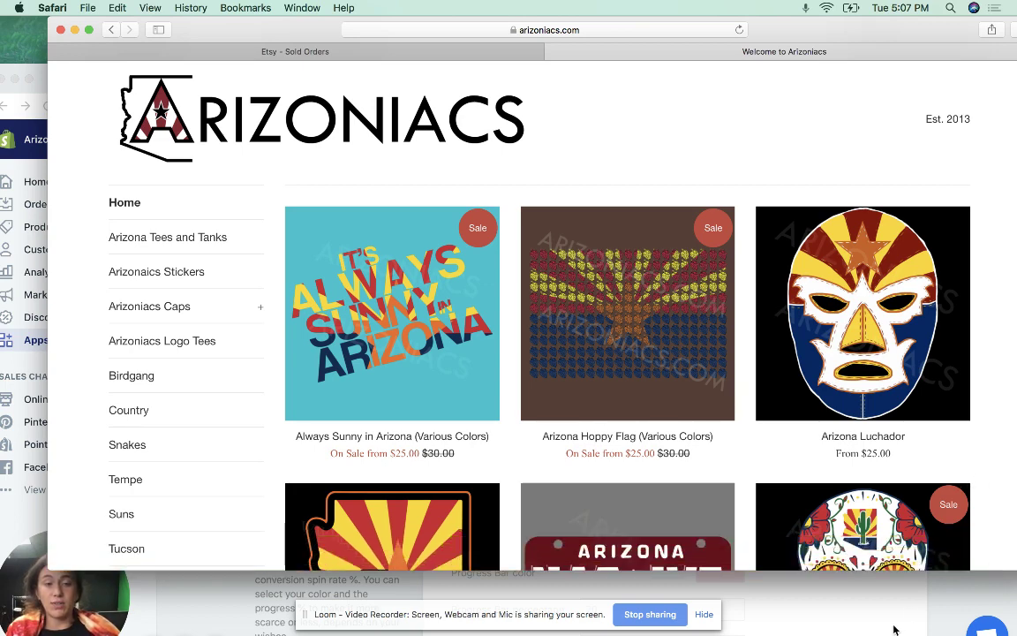
- Bring the Wheelio admin forward and scroll up to Analytics: 940 displays, 193 spins, 21% conversion
{"action": "left_click", "coordinate": [915, 607]}
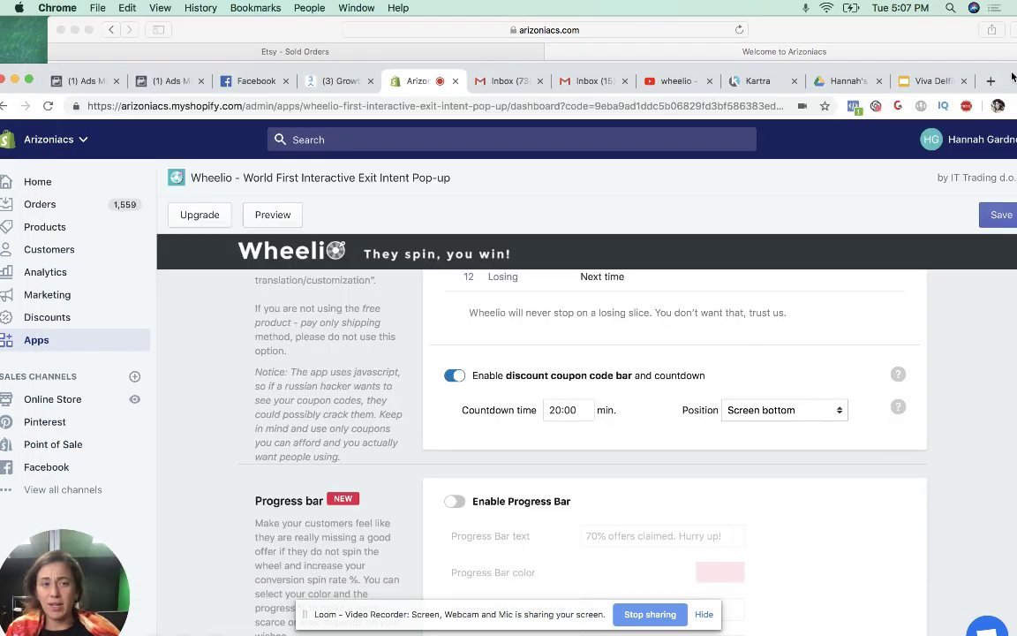
{"action": "left_click_drag", "start_coordinate": [1011, 73], "coordinate": [1003, 2]}
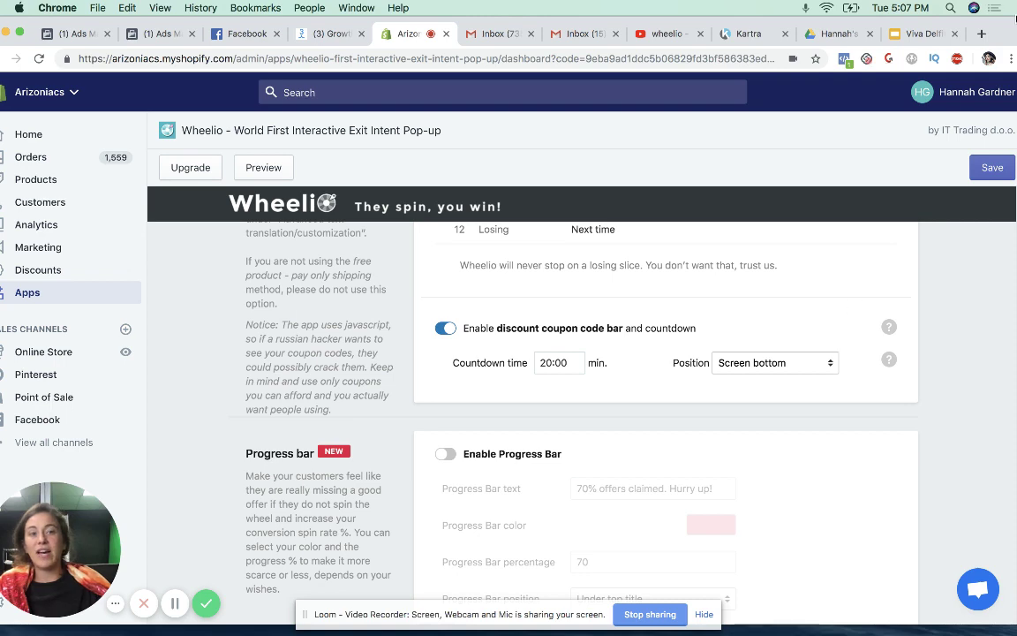
{"action": "scroll", "coordinate": [752, 324], "scroll_direction": "up", "scroll_amount": 1}
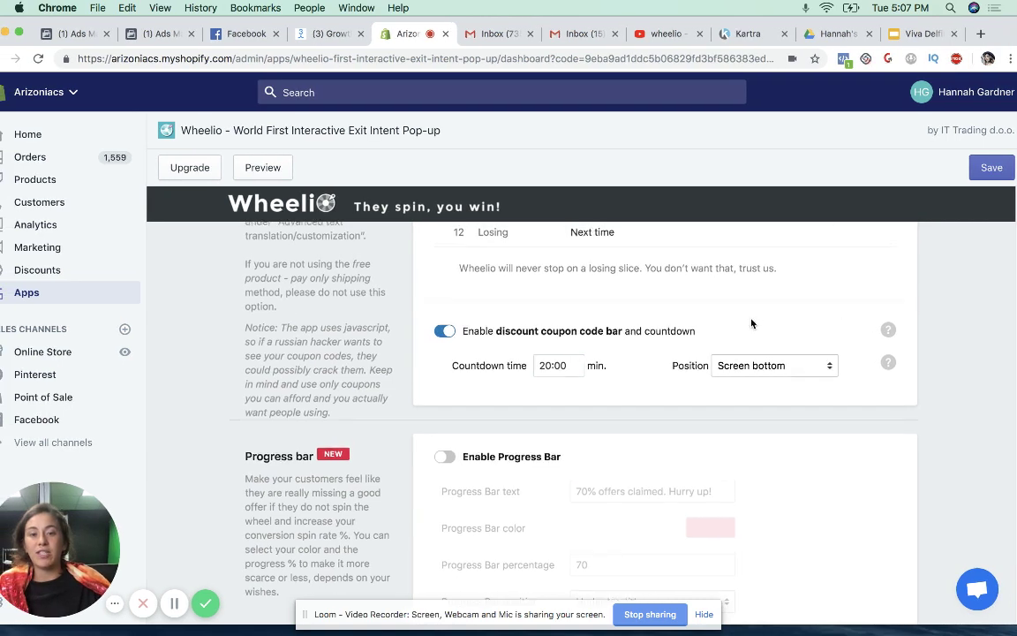
{"action": "scroll", "coordinate": [751, 323], "scroll_direction": "up", "scroll_amount": 10}
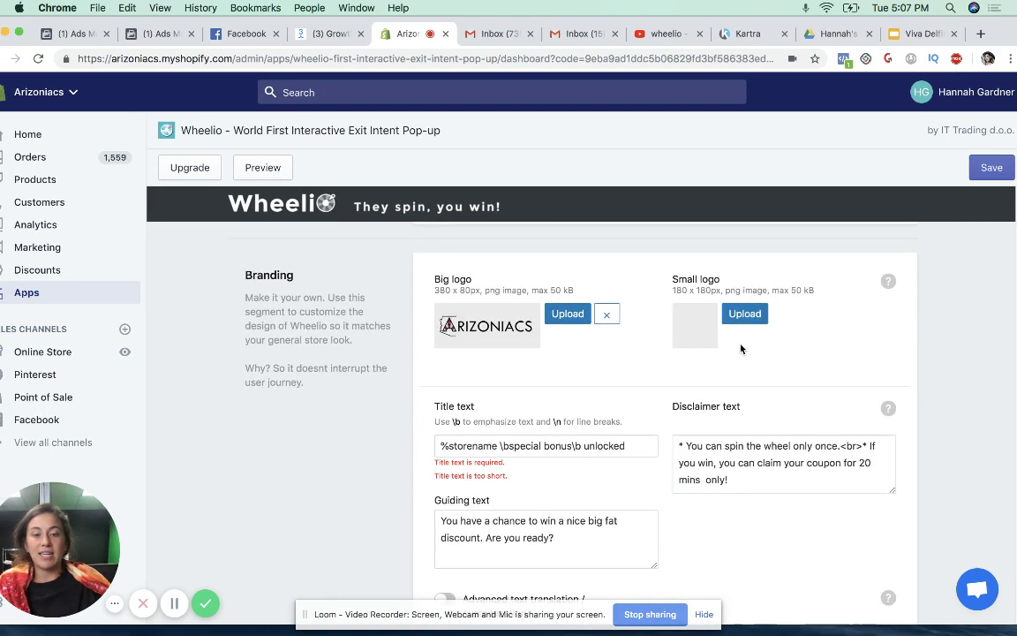
{"action": "scroll", "coordinate": [741, 349], "scroll_direction": "up", "scroll_amount": 5}
{"action": "scroll", "coordinate": [647, 311], "scroll_direction": "down", "scroll_amount": 4}
{"action": "scroll", "coordinate": [647, 311], "scroll_direction": "up", "scroll_amount": 4}
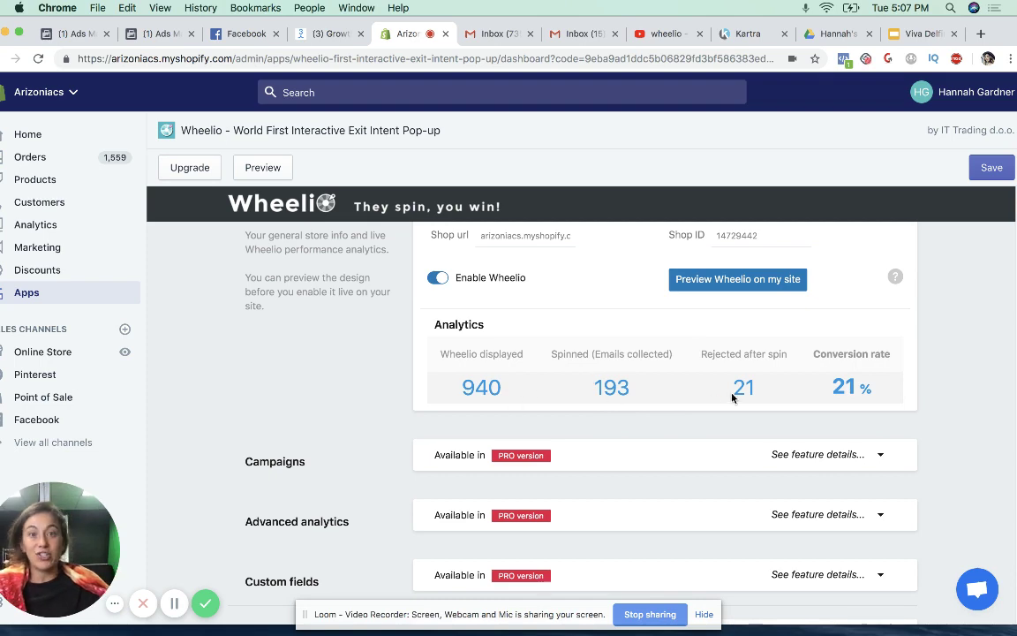
- Scroll through the settings to Collected emails, showing MailChimp connected to the Arizoniacs list
{"action": "scroll", "coordinate": [679, 391], "scroll_direction": "down", "scroll_amount": 5}
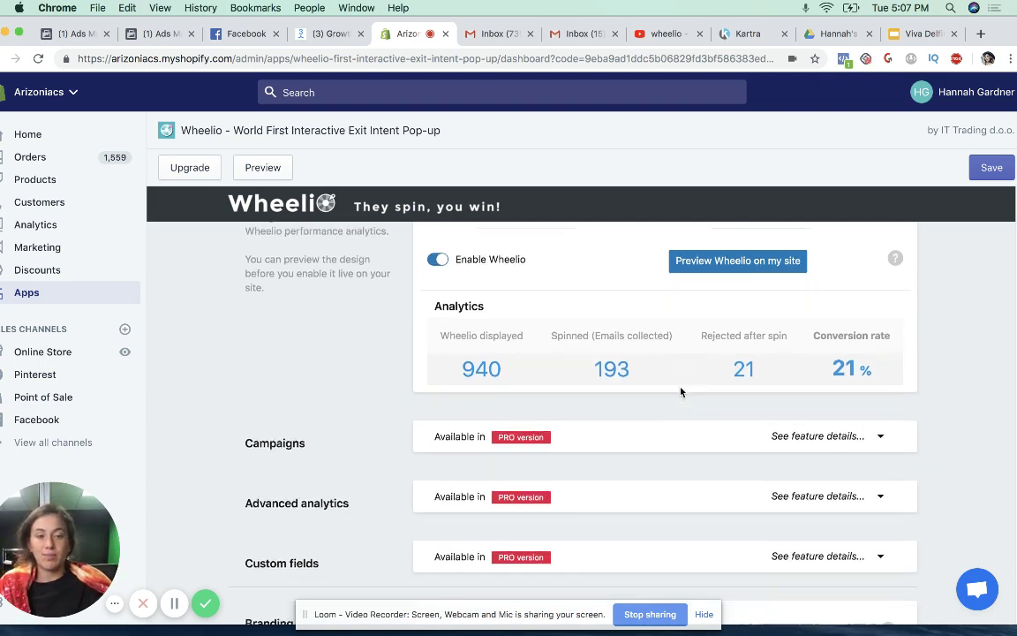
{"action": "scroll", "coordinate": [680, 391], "scroll_direction": "down", "scroll_amount": 20}
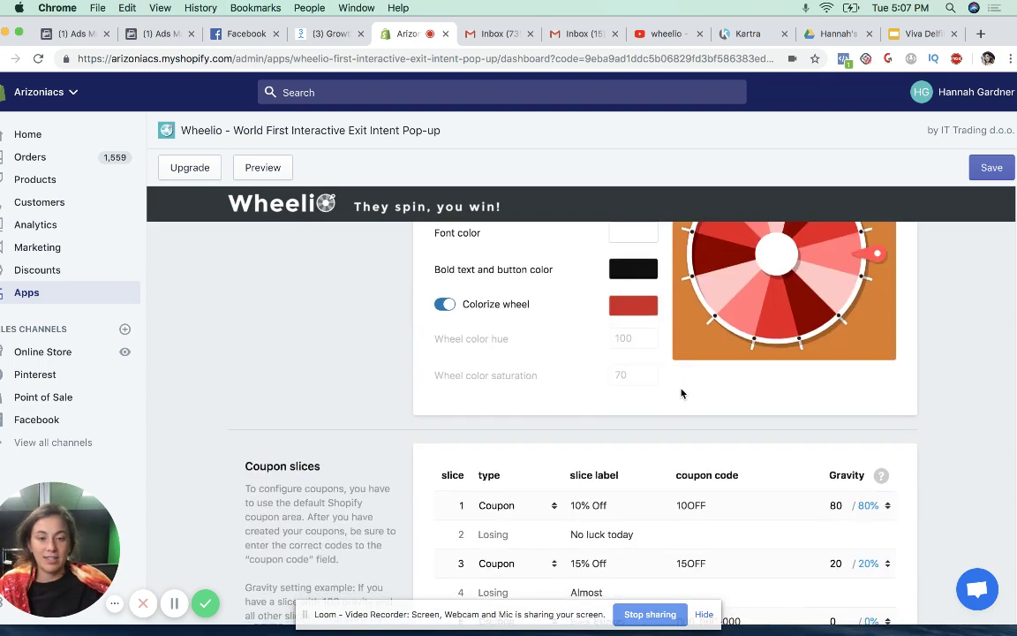
{"action": "scroll", "coordinate": [684, 398], "scroll_direction": "down", "scroll_amount": 15}
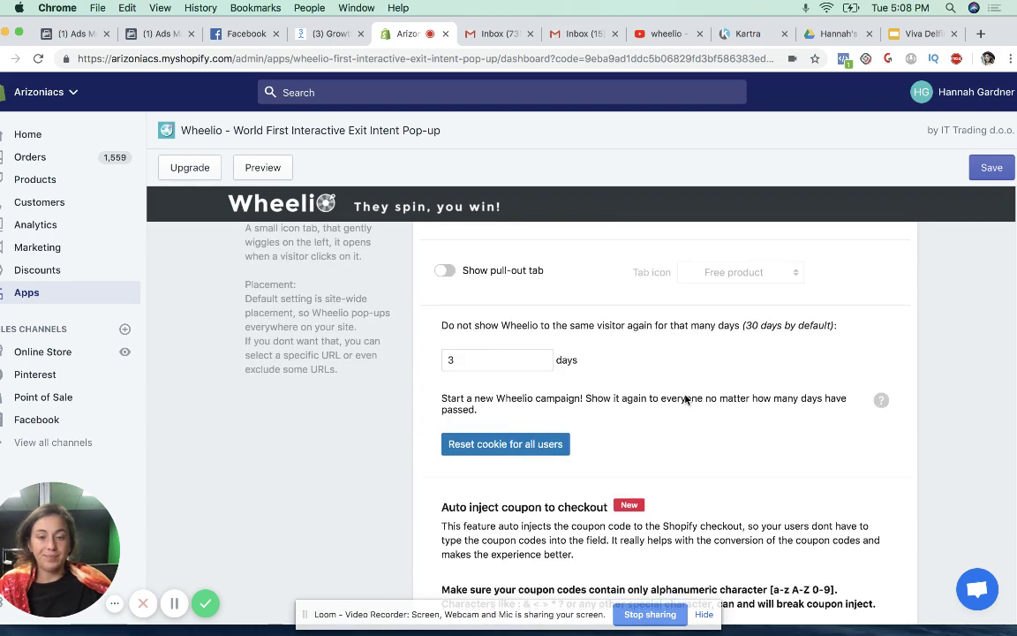
{"action": "scroll", "coordinate": [685, 398], "scroll_direction": "down", "scroll_amount": 20}
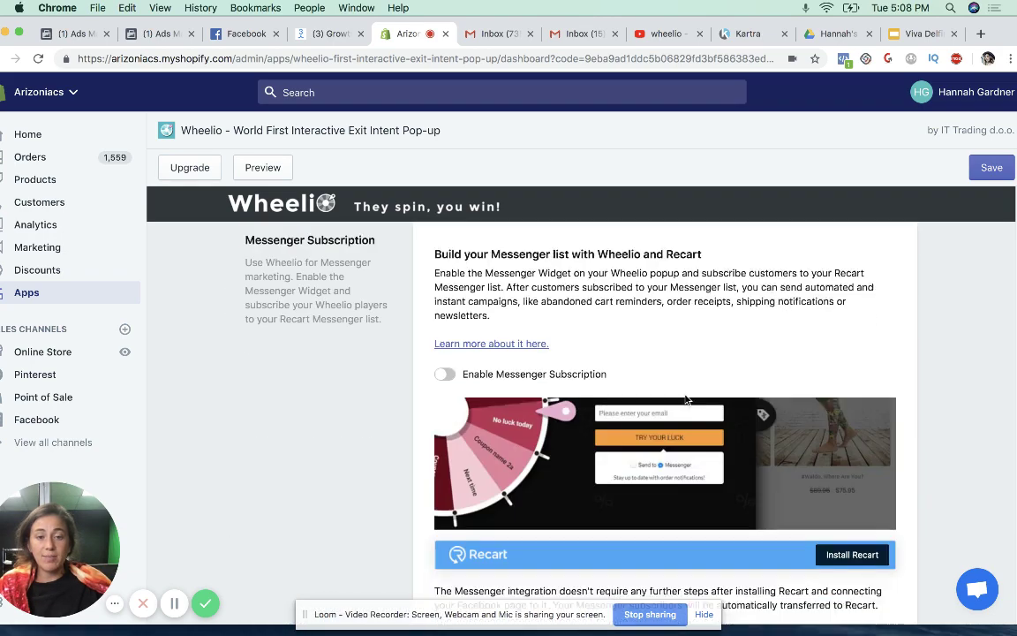
{"action": "scroll", "coordinate": [686, 395], "scroll_direction": "down", "scroll_amount": 10}
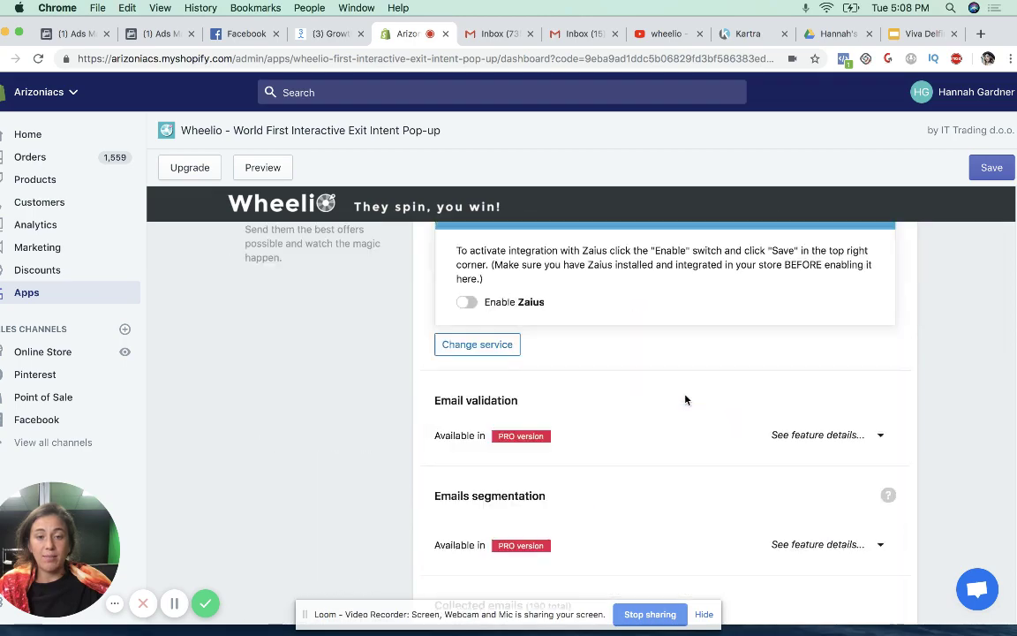
{"action": "scroll", "coordinate": [695, 359], "scroll_direction": "up", "scroll_amount": 10}
{"action": "scroll", "coordinate": [755, 366], "scroll_direction": "up", "scroll_amount": 8}
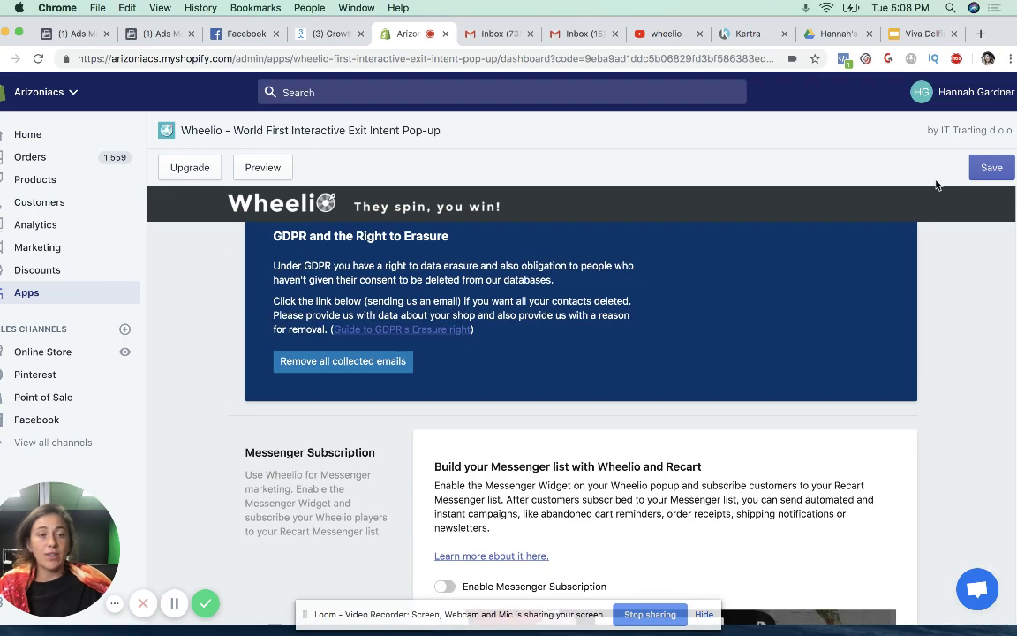
{"action": "scroll", "coordinate": [783, 336], "scroll_direction": "up", "scroll_amount": 10}
{"action": "scroll", "coordinate": [740, 366], "scroll_direction": "down", "scroll_amount": 11}
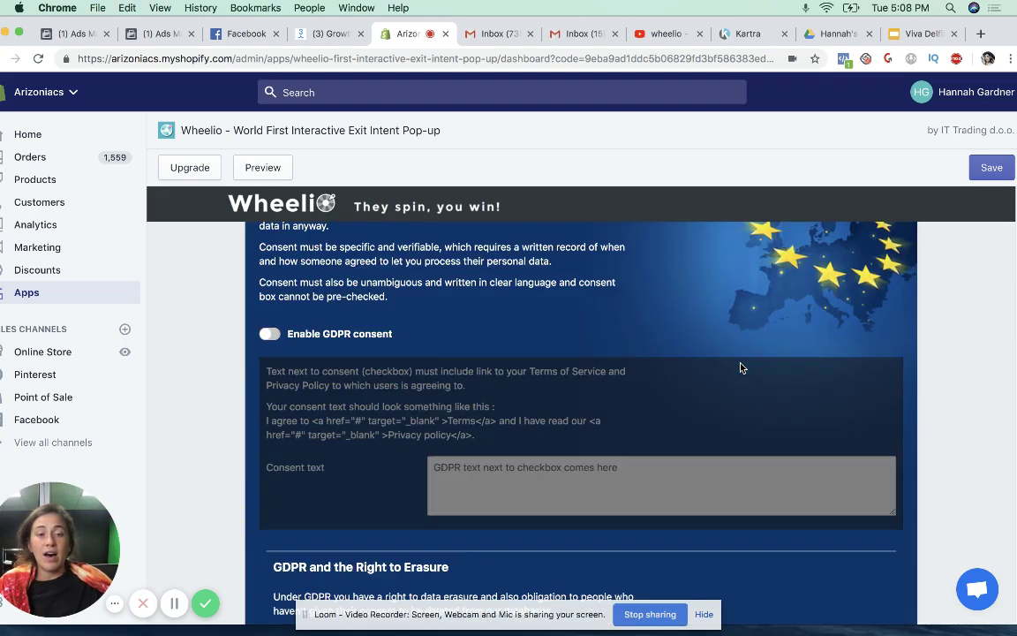
{"action": "scroll", "coordinate": [741, 366], "scroll_direction": "down", "scroll_amount": 7}
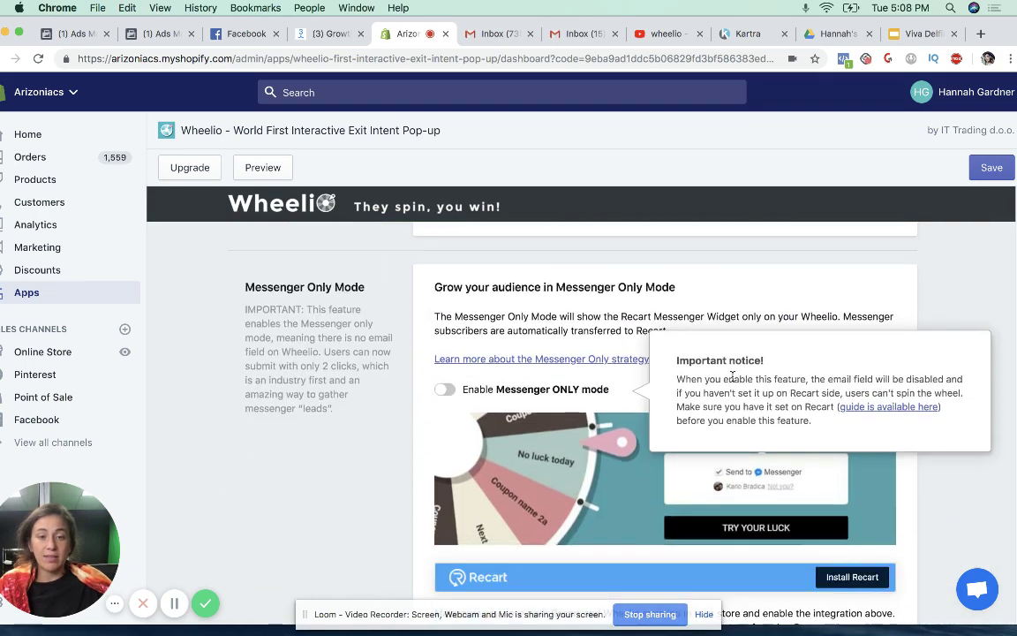
{"action": "scroll", "coordinate": [705, 385], "scroll_direction": "down", "scroll_amount": 15}
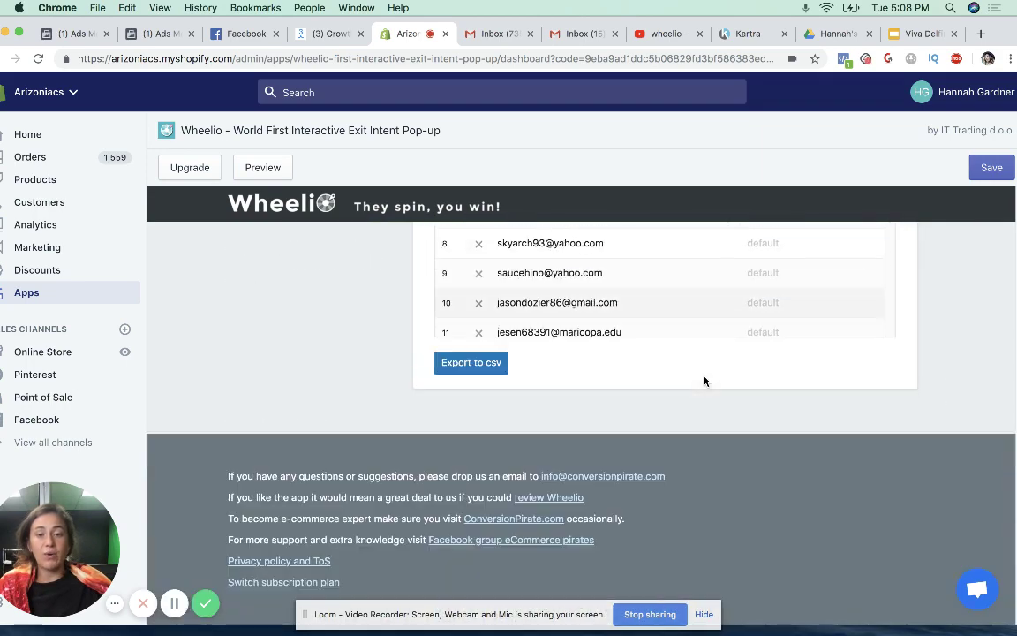
{"action": "scroll", "coordinate": [705, 379], "scroll_direction": "up", "scroll_amount": 3}
{"action": "scroll", "coordinate": [706, 380], "scroll_direction": "up", "scroll_amount": 3}
{"action": "scroll", "coordinate": [659, 399], "scroll_direction": "up", "scroll_amount": 8}
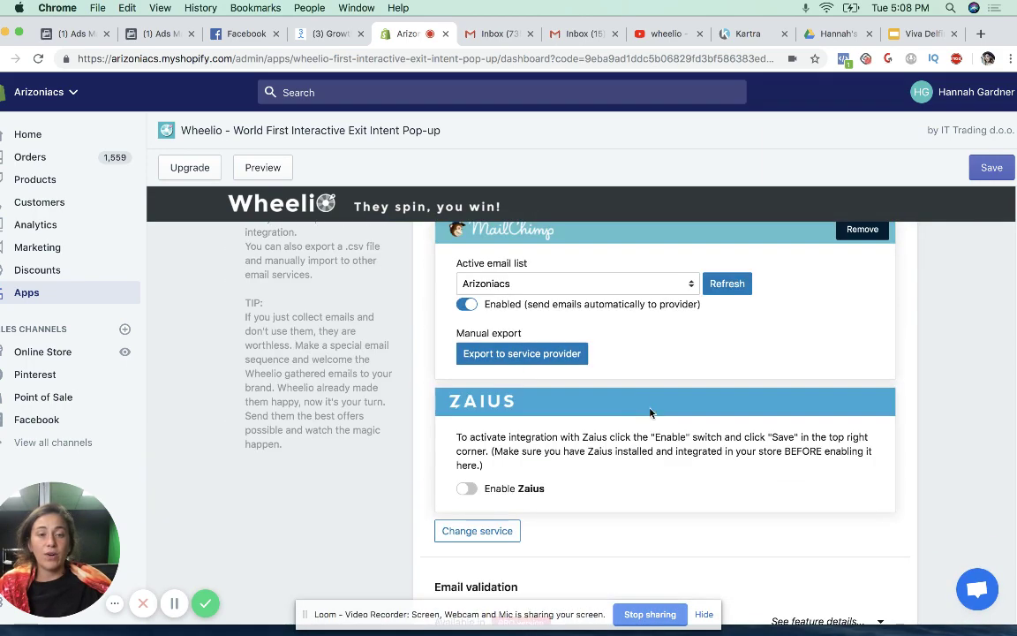
{"action": "scroll", "coordinate": [750, 417], "scroll_direction": "up", "scroll_amount": 3}
{"action": "scroll", "coordinate": [799, 413], "scroll_direction": "down", "scroll_amount": 2}
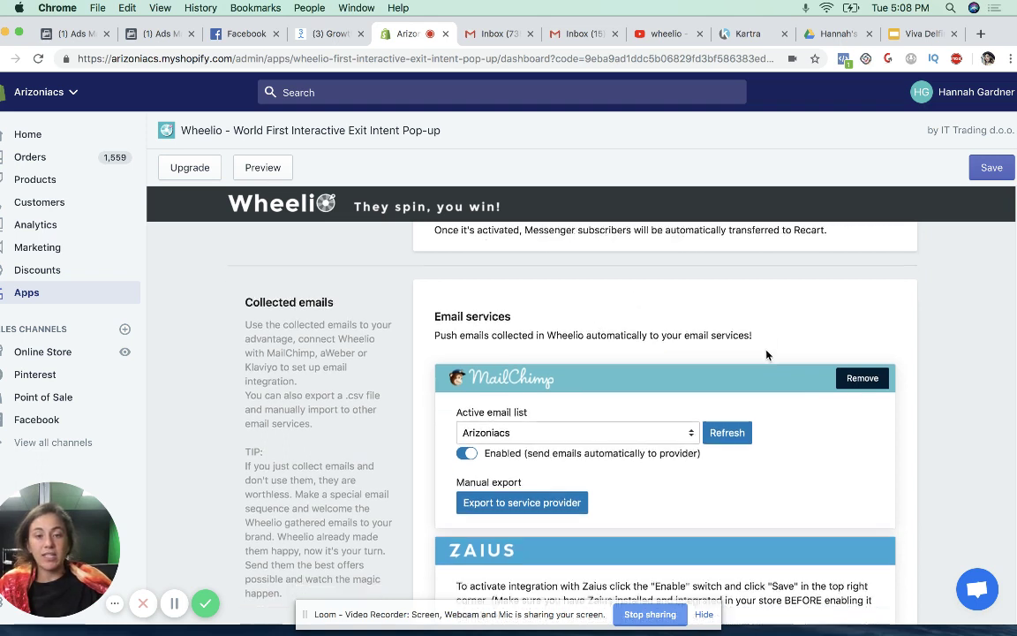
{"action": "scroll", "coordinate": [767, 354], "scroll_direction": "down", "scroll_amount": 1}
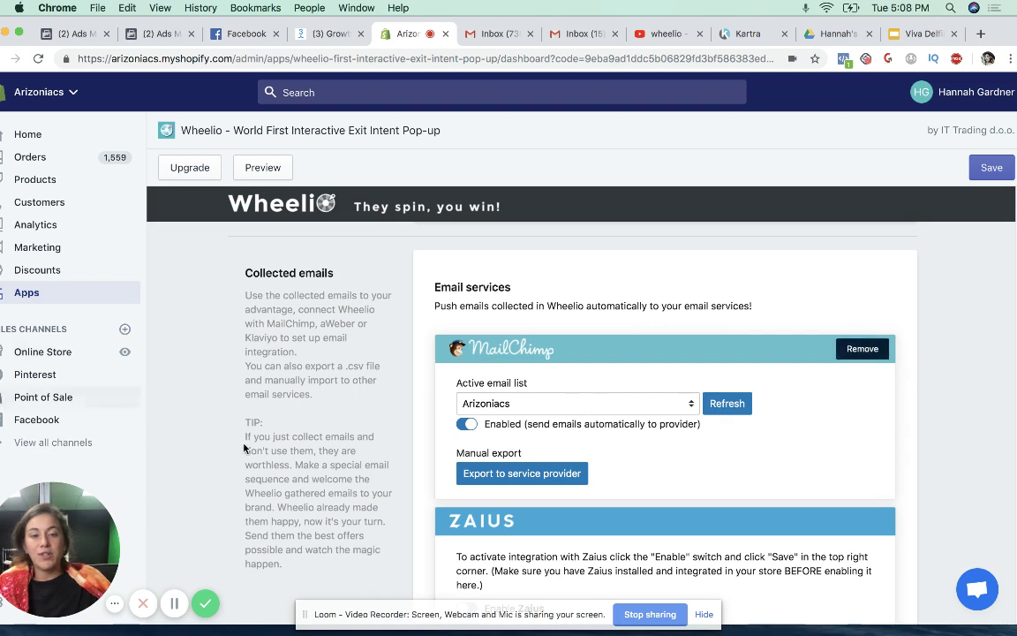
{"action": "scroll", "coordinate": [644, 320], "scroll_direction": "down", "scroll_amount": 10}
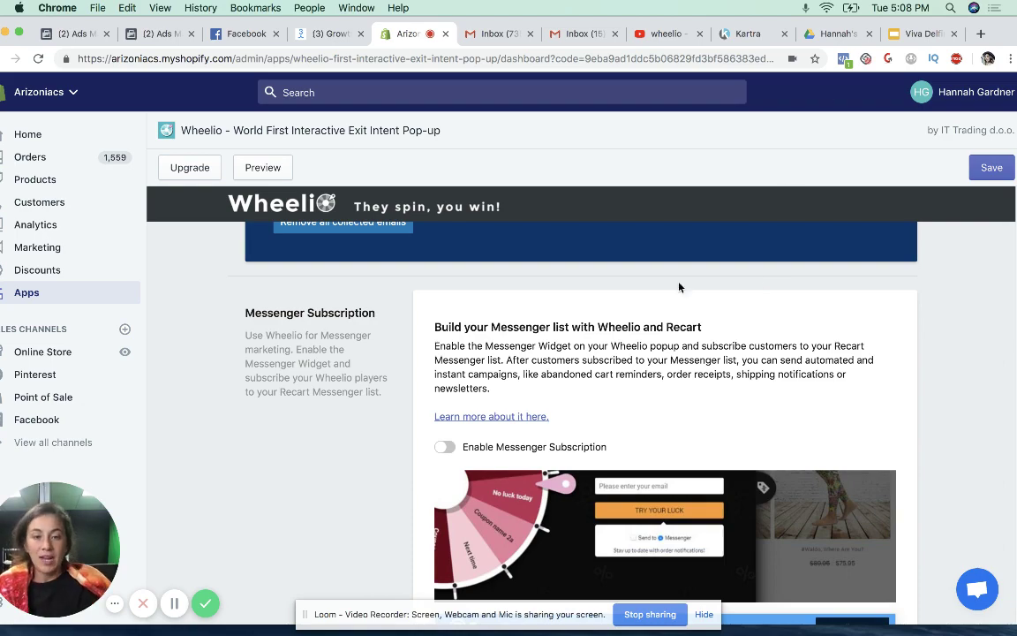
- Scroll to General: 940 displays, 193 spins, 21 rejections after spin, 21% conversion
{"action": "scroll", "coordinate": [679, 286], "scroll_direction": "down", "scroll_amount": 8}
{"action": "scroll", "coordinate": [644, 337], "scroll_direction": "up", "scroll_amount": 20}
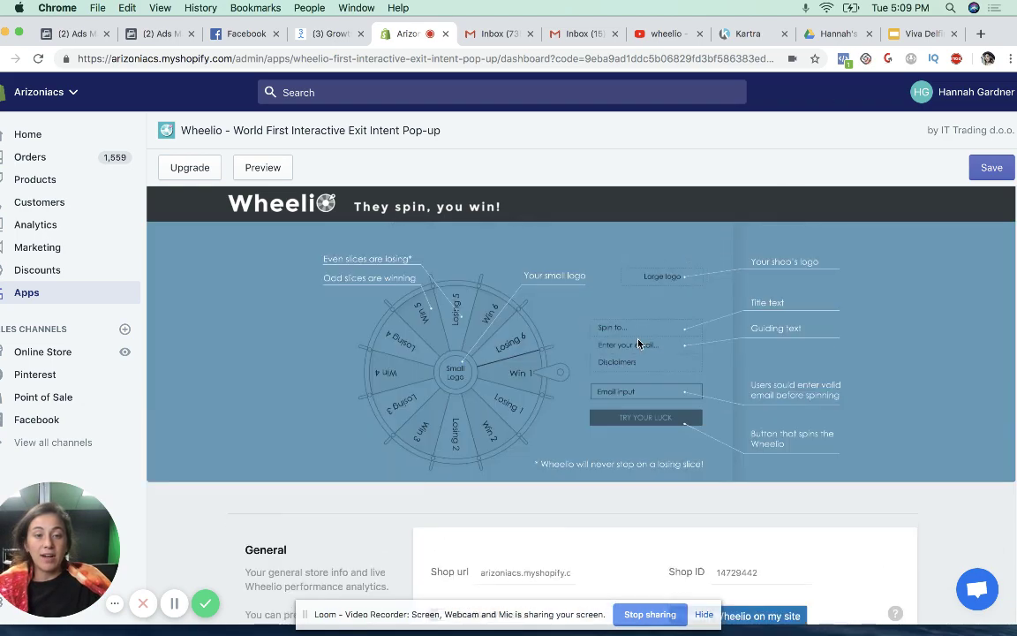
{"action": "scroll", "coordinate": [638, 343], "scroll_direction": "down", "scroll_amount": 3}
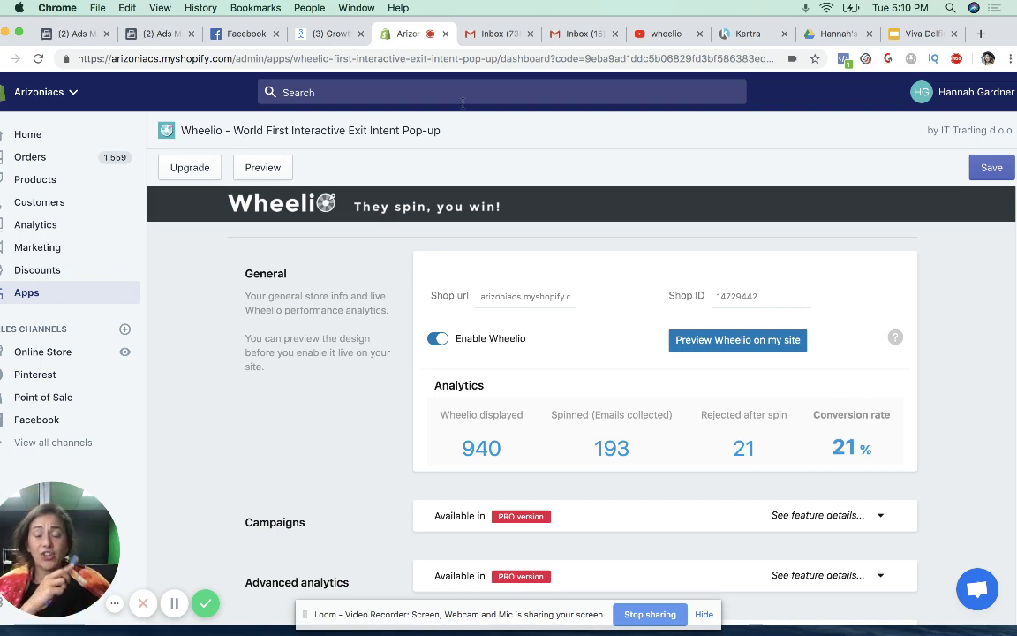
{"action": "scroll", "coordinate": [849, 391], "scroll_direction": "down", "scroll_amount": 5}
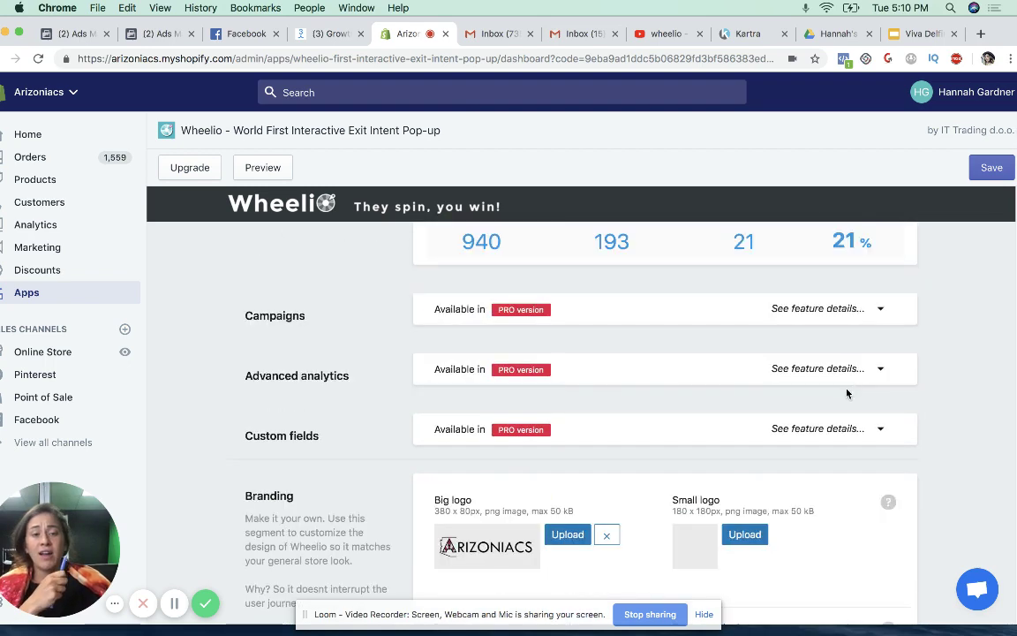
{"action": "scroll", "coordinate": [846, 388], "scroll_direction": "up", "scroll_amount": 4}
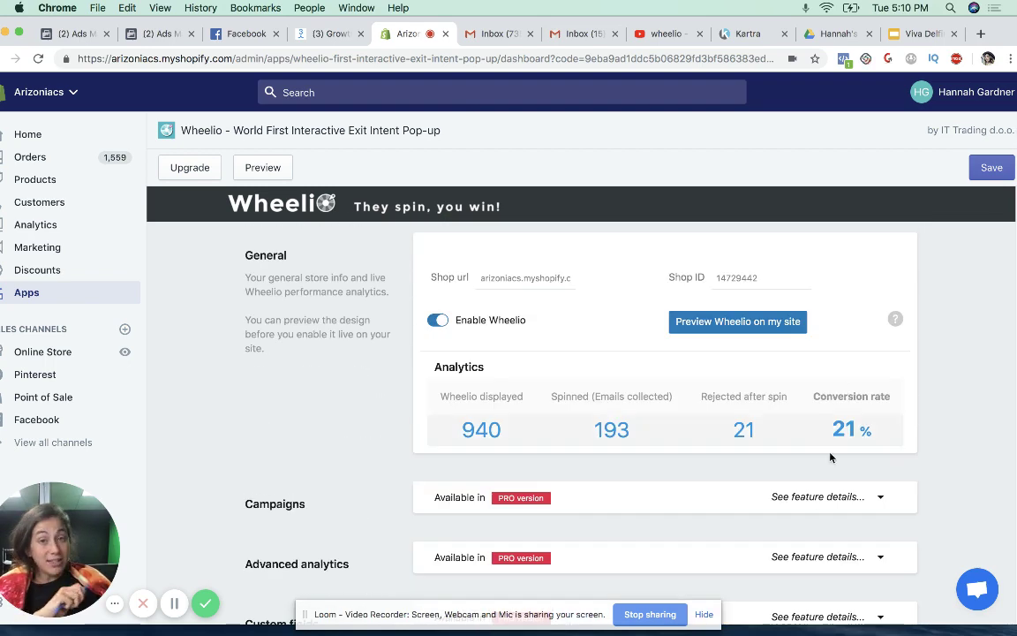
{"action": "scroll", "coordinate": [872, 494], "scroll_direction": "down", "scroll_amount": 5}
{"action": "scroll", "coordinate": [824, 478], "scroll_direction": "up", "scroll_amount": 4}
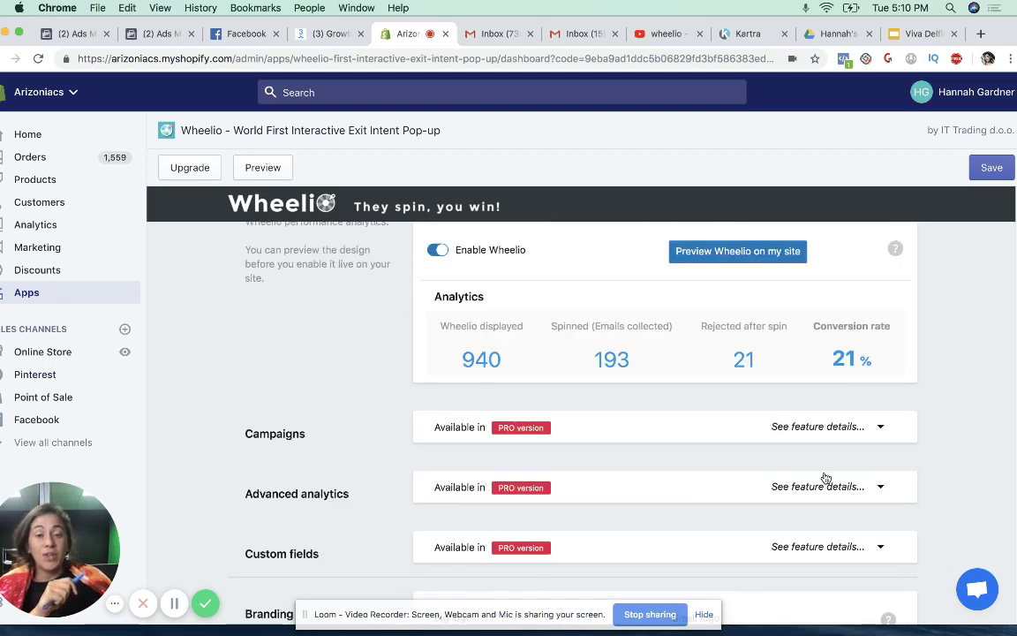
{"action": "scroll", "coordinate": [818, 464], "scroll_direction": "up", "scroll_amount": 7}
{"action": "scroll", "coordinate": [817, 465], "scroll_direction": "down", "scroll_amount": 10}
{"action": "scroll", "coordinate": [799, 453], "scroll_direction": "up", "scroll_amount": 11}
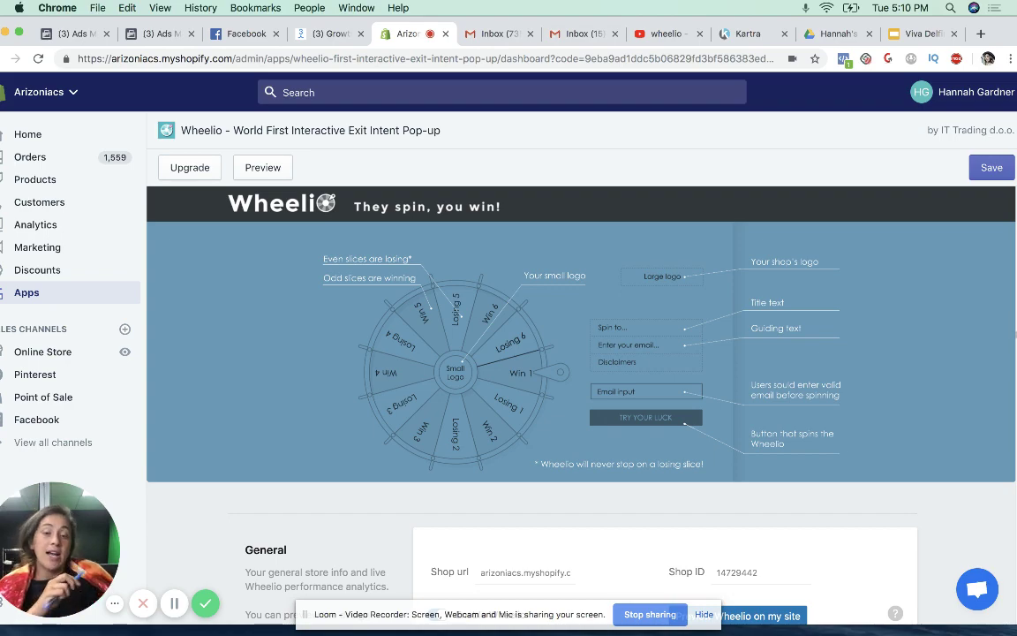
{"action": "scroll", "coordinate": [754, 429], "scroll_direction": "down", "scroll_amount": 10}
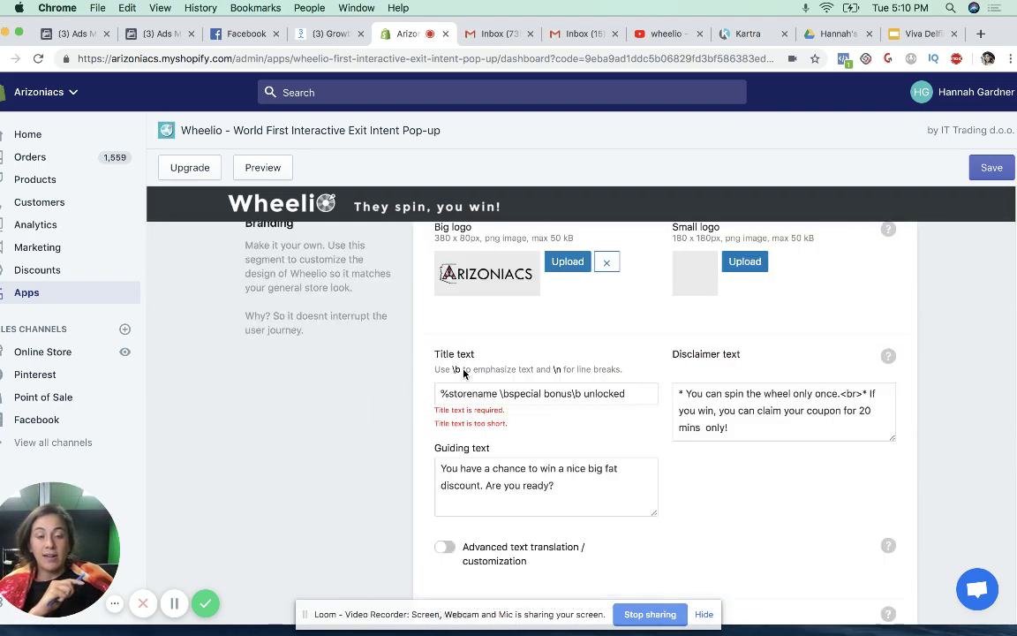
{"action": "scroll", "coordinate": [464, 371], "scroll_direction": "down", "scroll_amount": 3}
{"action": "scroll", "coordinate": [463, 370], "scroll_direction": "up", "scroll_amount": 15}
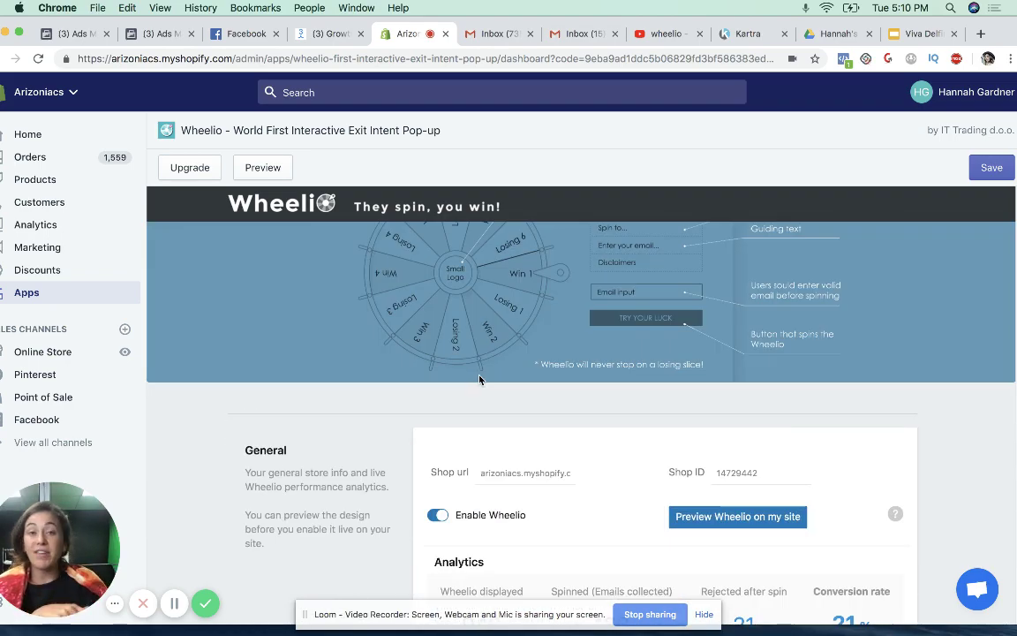